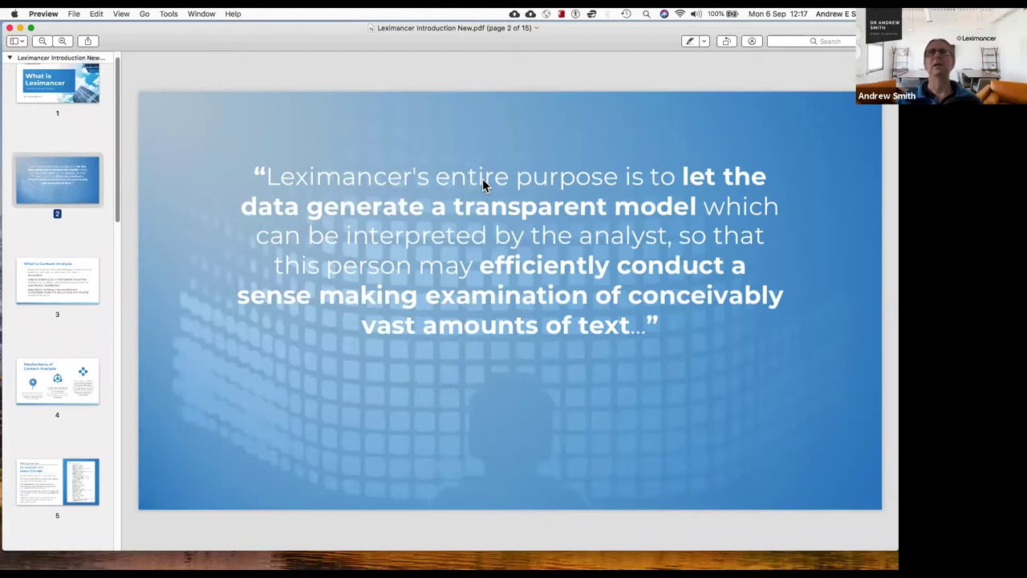
# Advance the Leximancer introduction slides from the purpose quote to the Mechanisms of Content Analysis page.
pyautogui.press('Down')
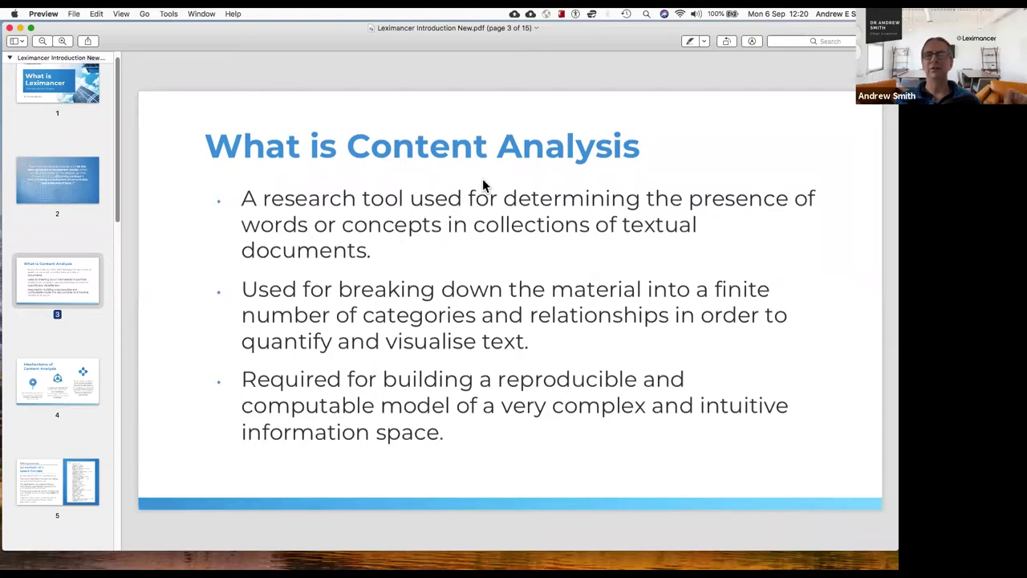
pyautogui.press('Right')
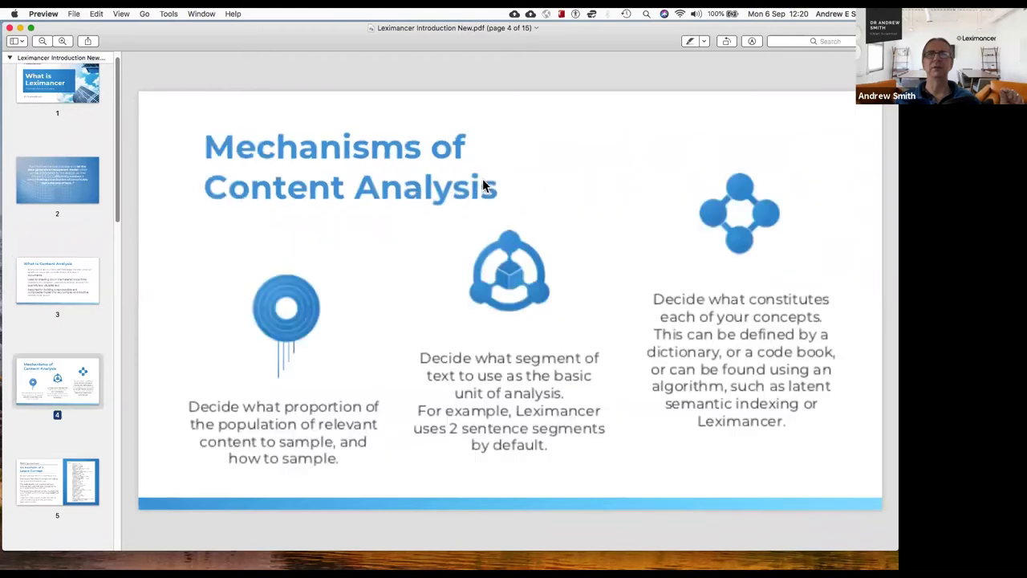
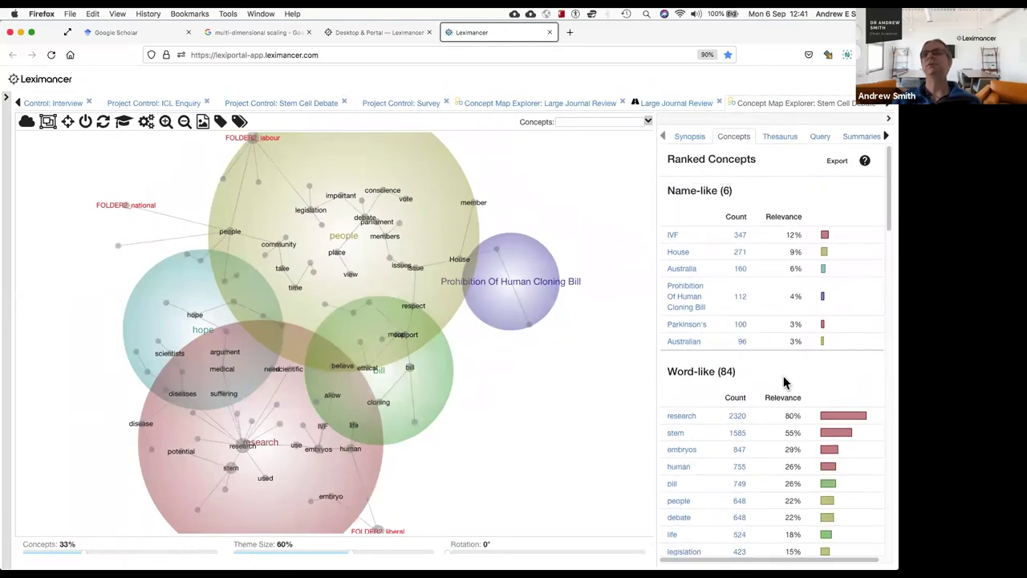
# Show 92% of the concepts on the Stem Cell Debate map and inspect the connections of the concept "suffering".
pyautogui.scroll(-1, 782, 458)
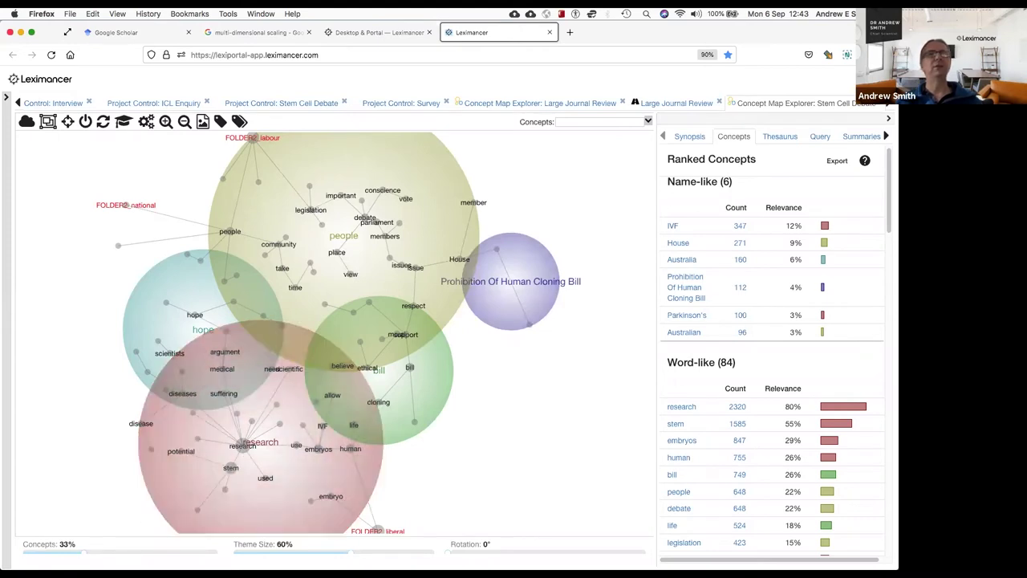
pyautogui.moveTo(83, 552); pyautogui.dragTo(201, 549)
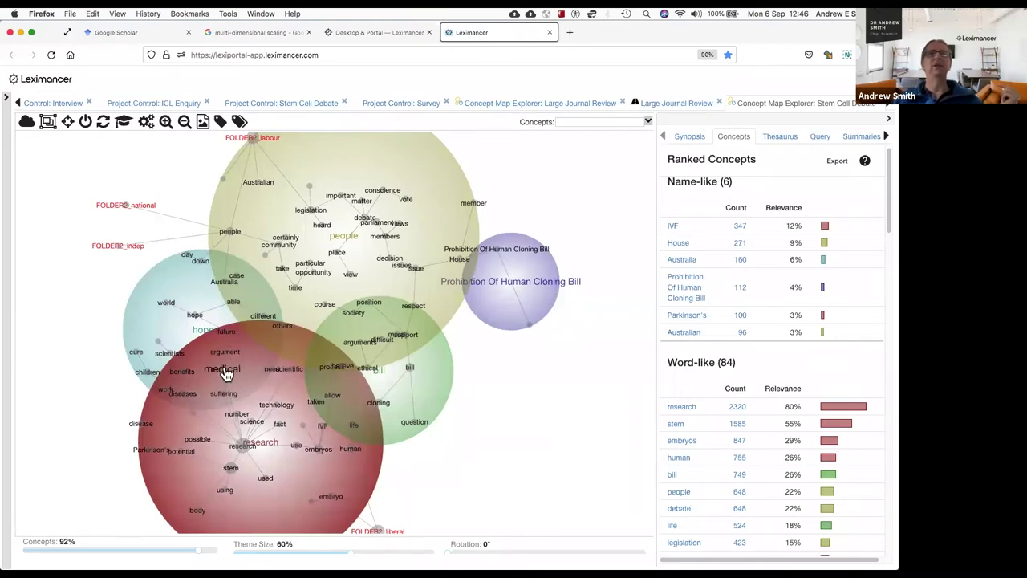
pyautogui.click(225, 395)
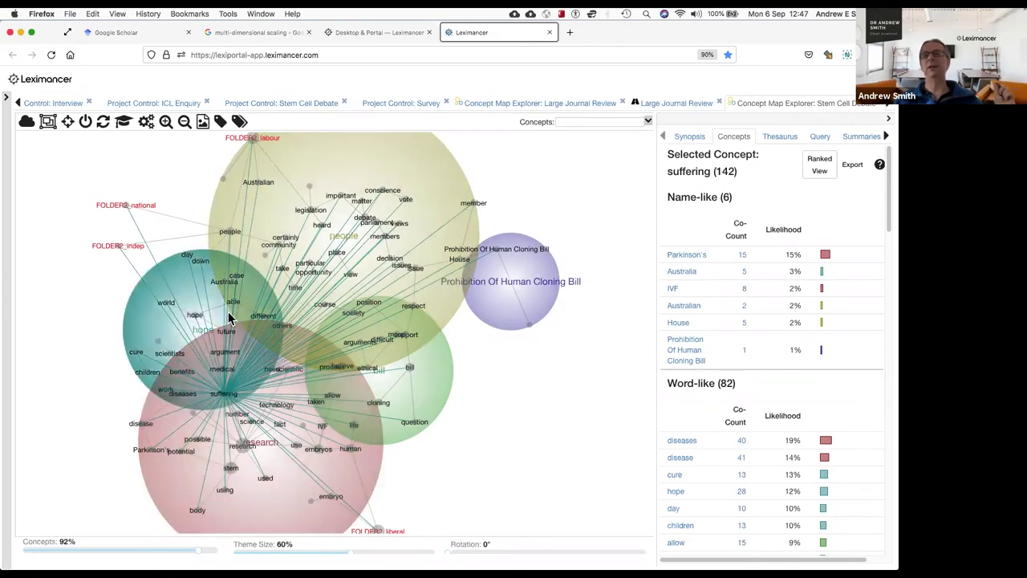
pyautogui.click(164, 239)
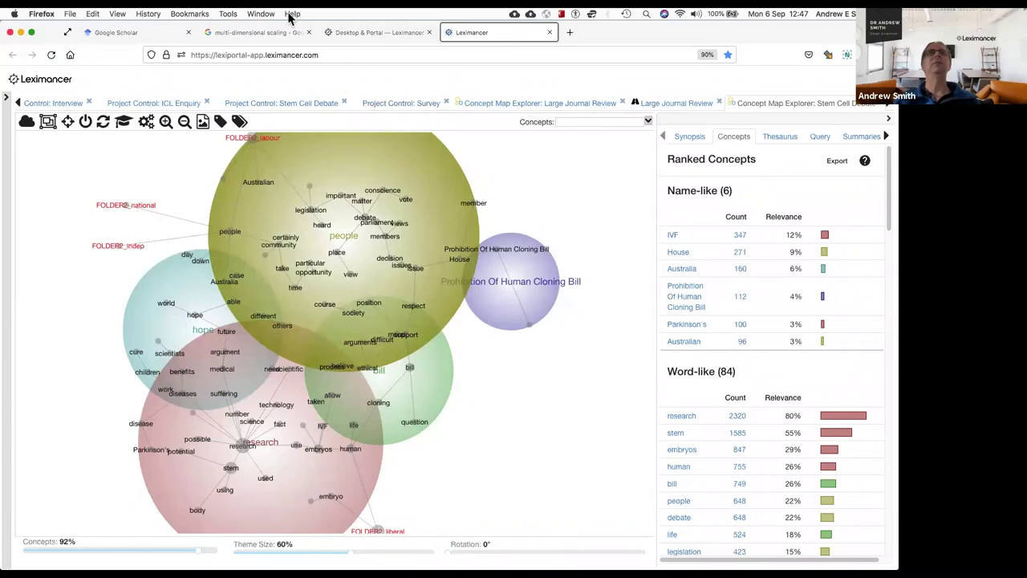
# Switch to the multi-dimensional scaling image results and preview the sentiment words, Australian city distances and grouped cluster maps.
pyautogui.click(257, 34)
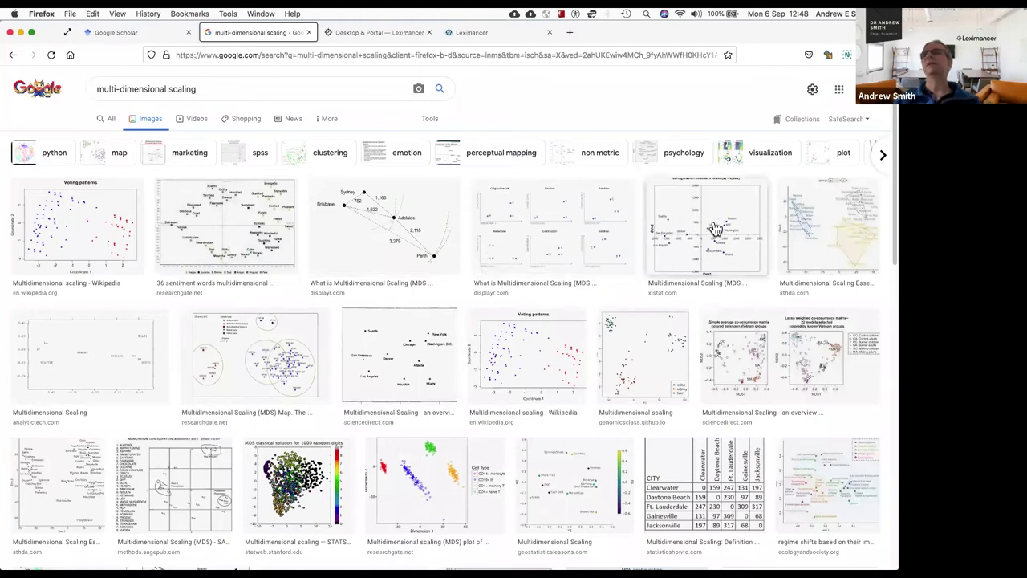
pyautogui.click(223, 233)
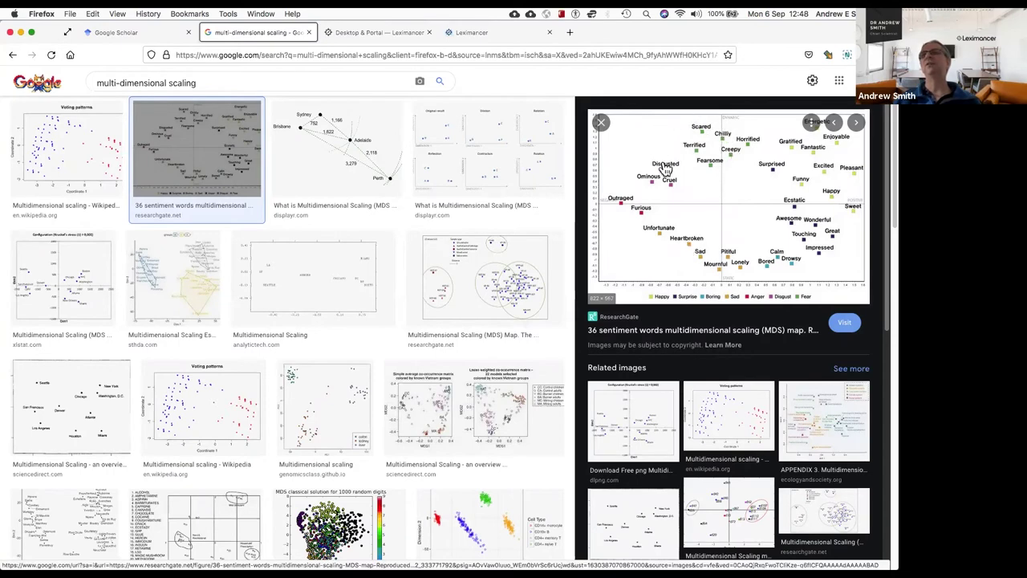
pyautogui.click(327, 183)
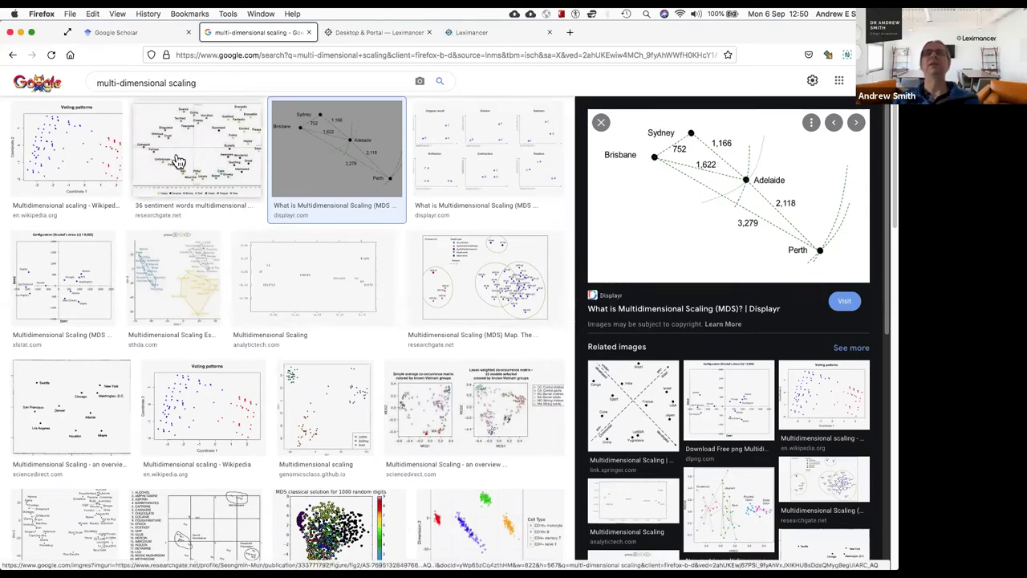
pyautogui.click(176, 262)
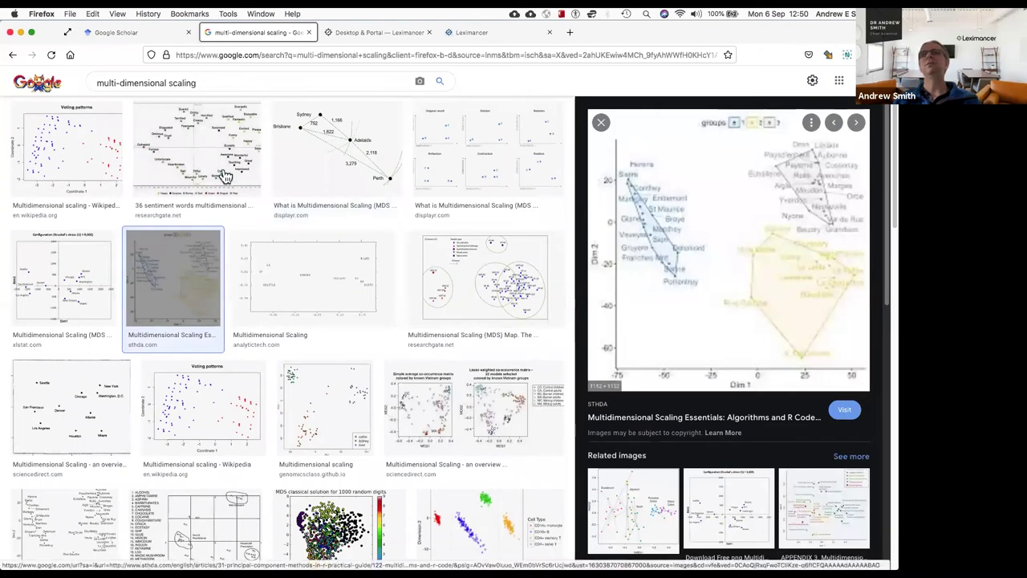
pyautogui.click(197, 153)
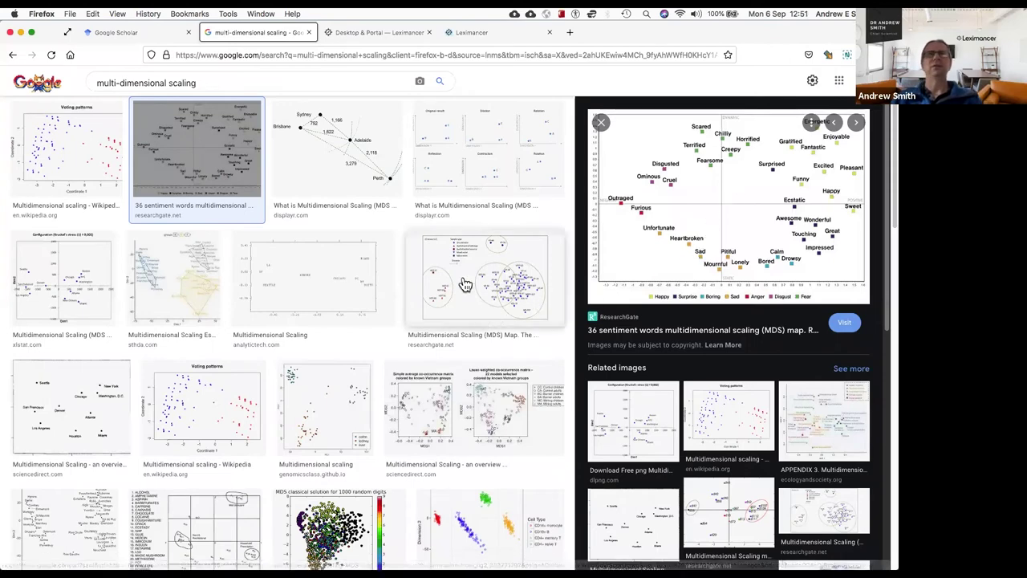
# Return to the Stem Cell Debate concept map and examine the concepts ranked by likelihood for the FOLDER2_labour tag.
pyautogui.click(473, 32)
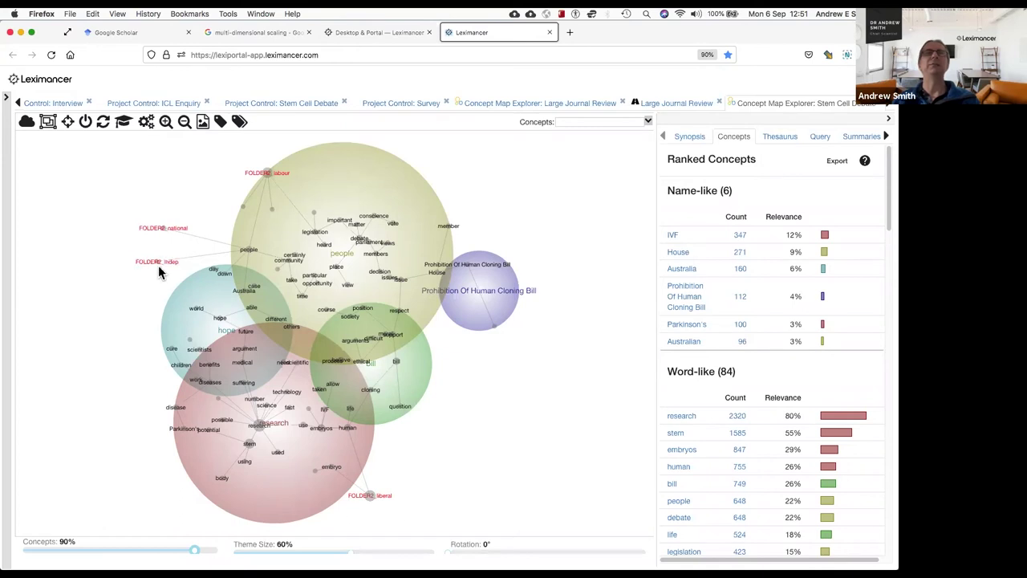
pyautogui.click(269, 176)
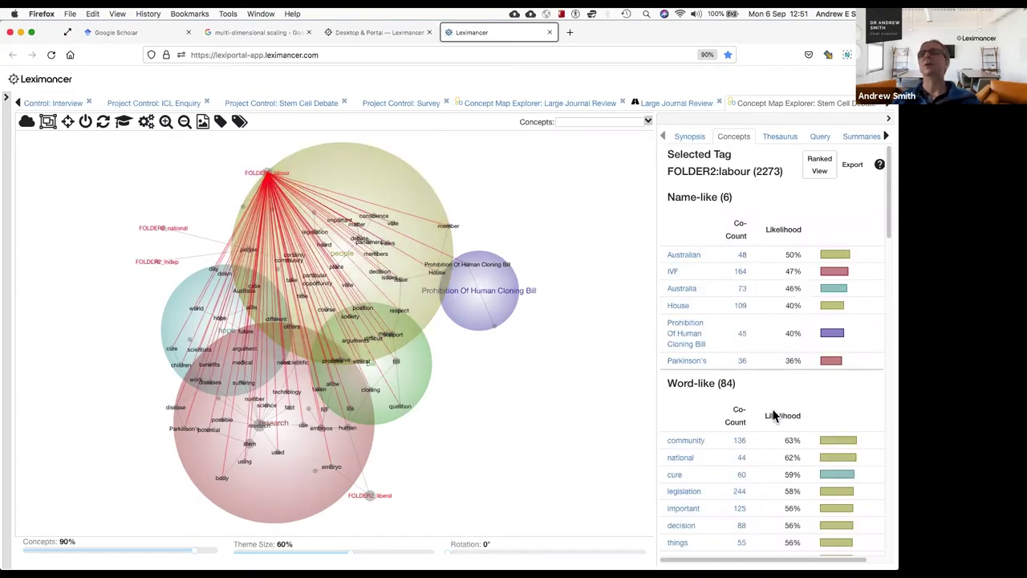
pyautogui.scroll(-2, 766, 437)
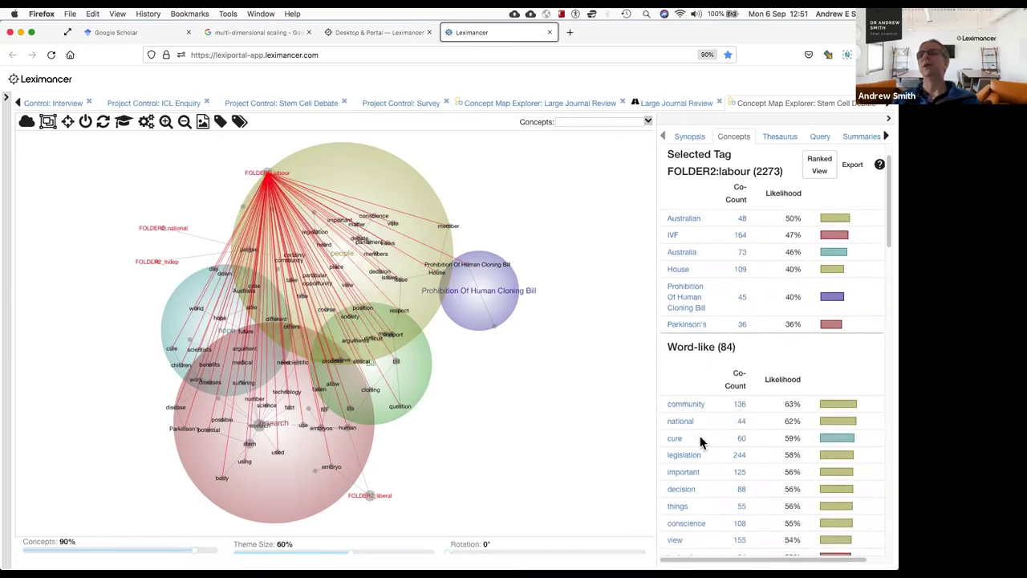
pyautogui.scroll(-2, 722, 453)
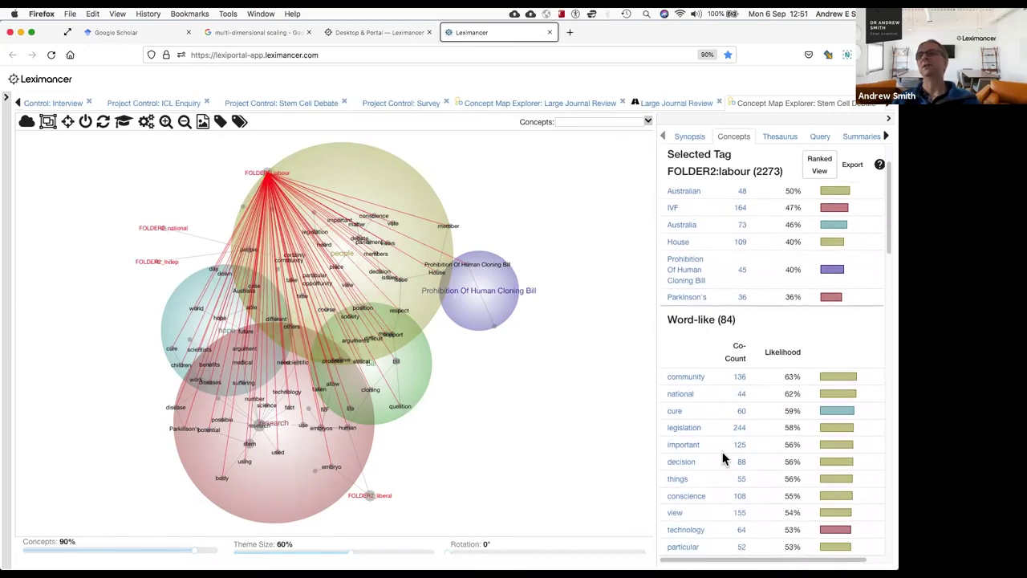
pyautogui.scroll(-2, 726, 456)
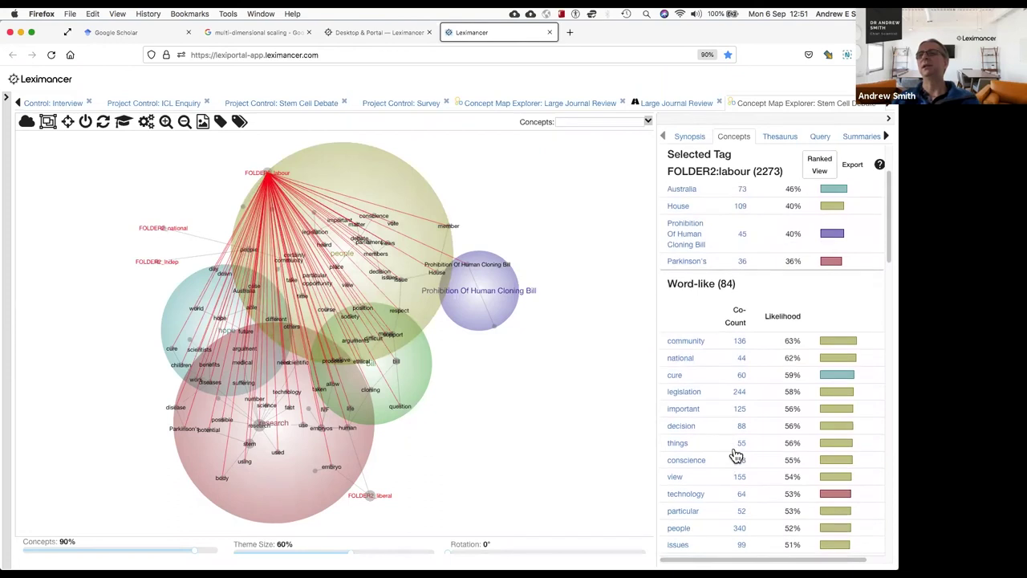
pyautogui.scroll(-1, 734, 455)
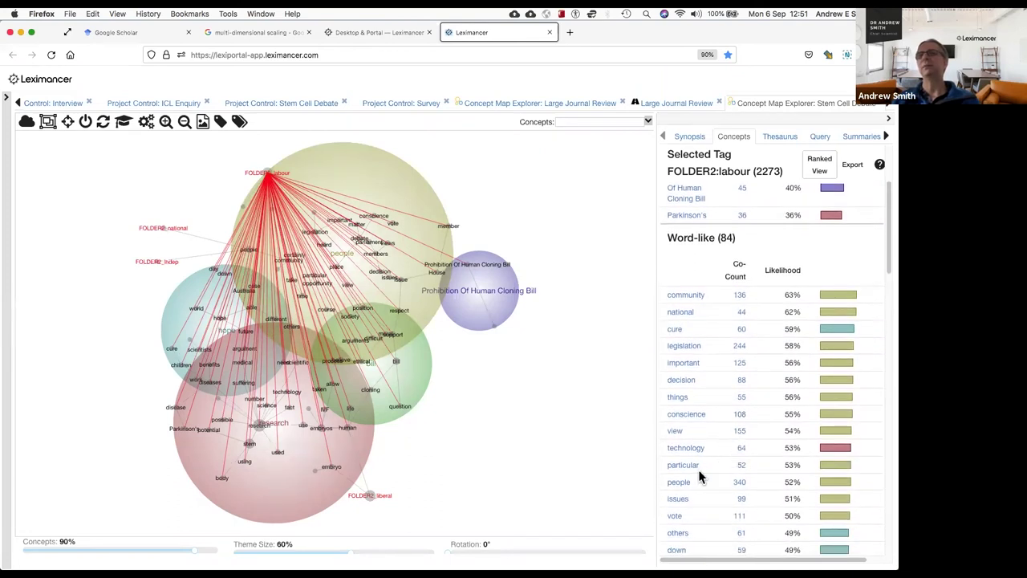
# Examine the full ranked list of concepts for the FOLDER2_liberal tag and clear the map selection.
pyautogui.click(374, 499)
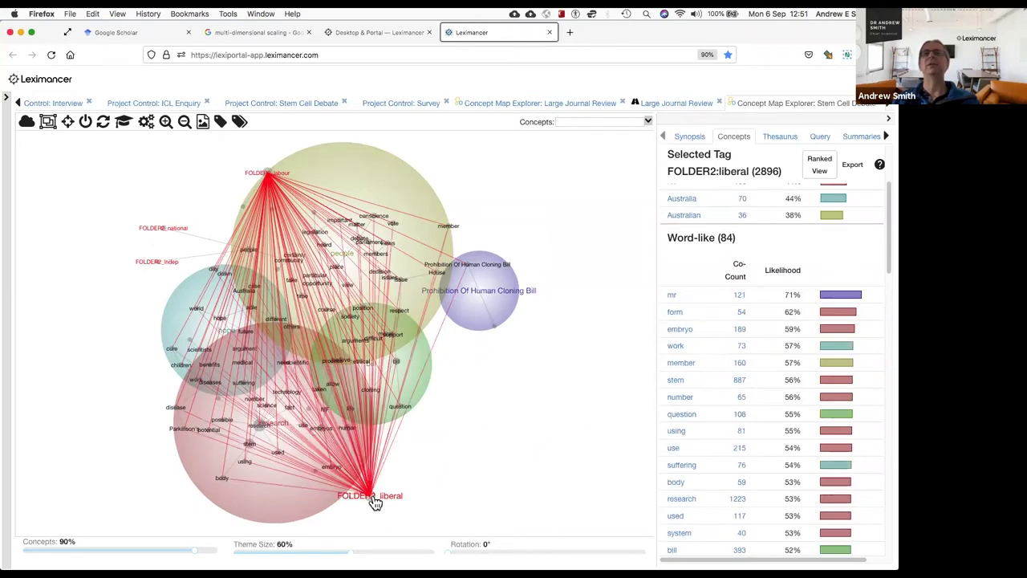
pyautogui.scroll(-3, 796, 345)
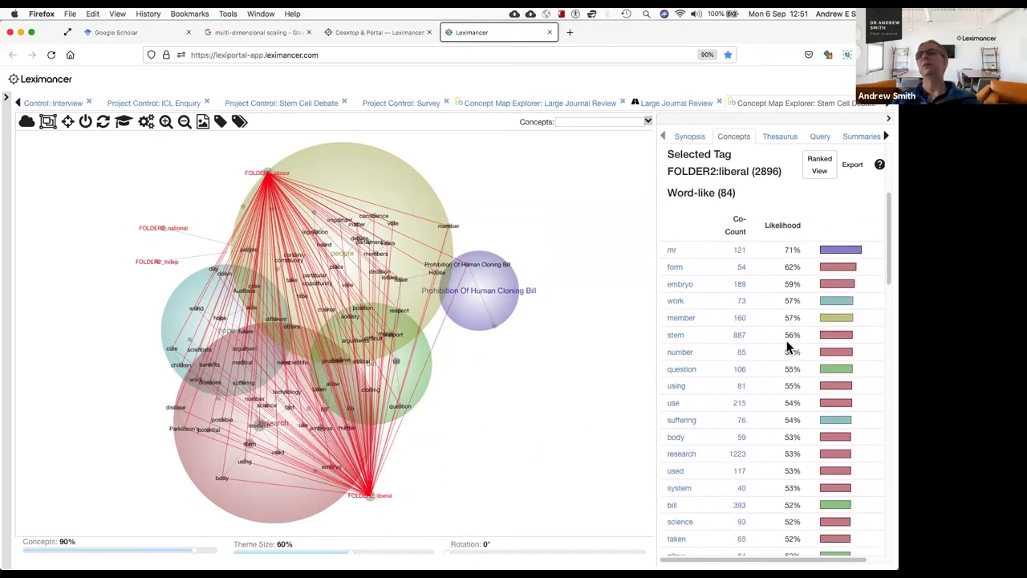
pyautogui.scroll(-1, 734, 329)
pyautogui.scroll(-2, 734, 329)
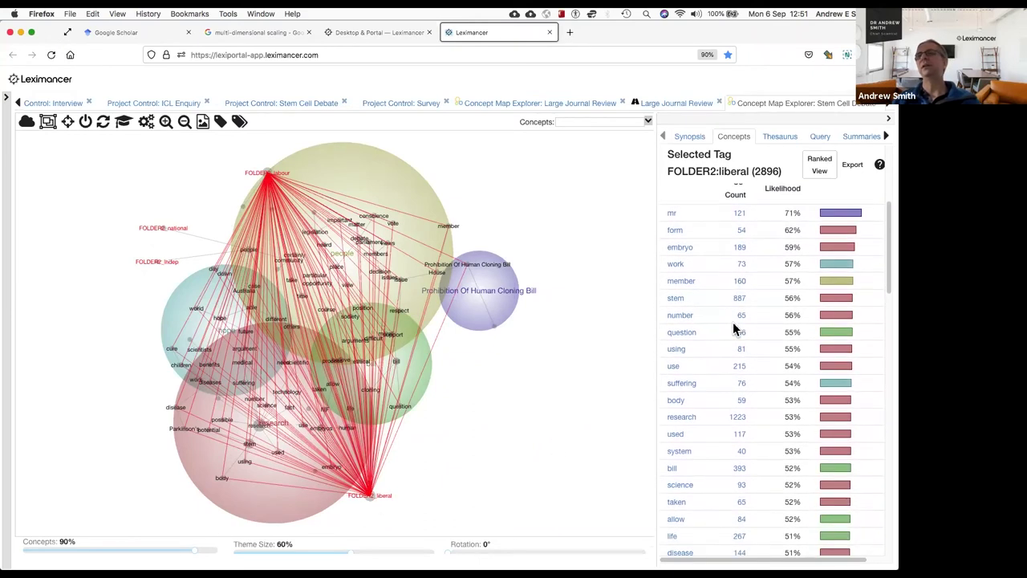
pyautogui.scroll(-5, 714, 375)
pyautogui.scroll(-10, 719, 377)
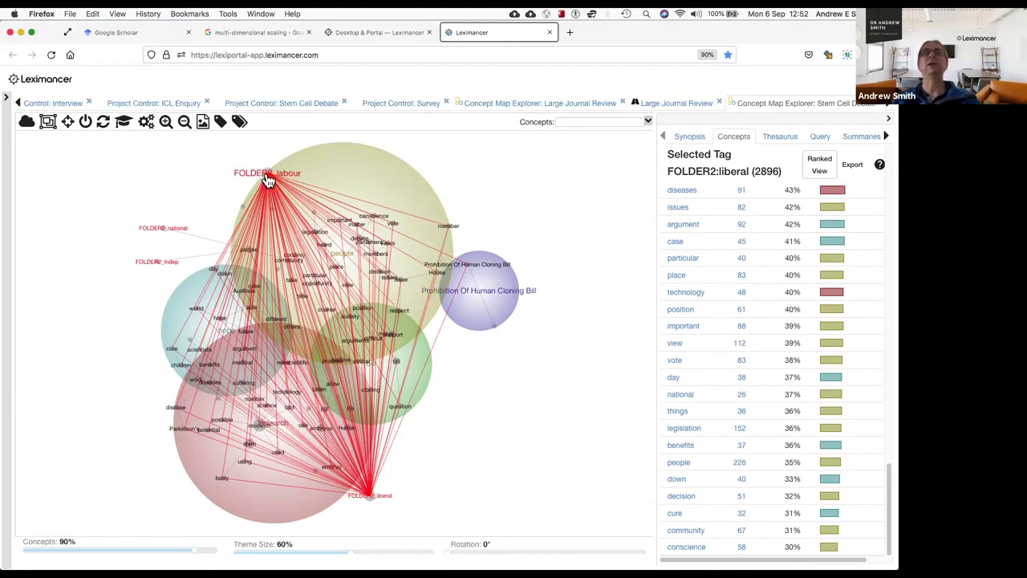
pyautogui.click(476, 161)
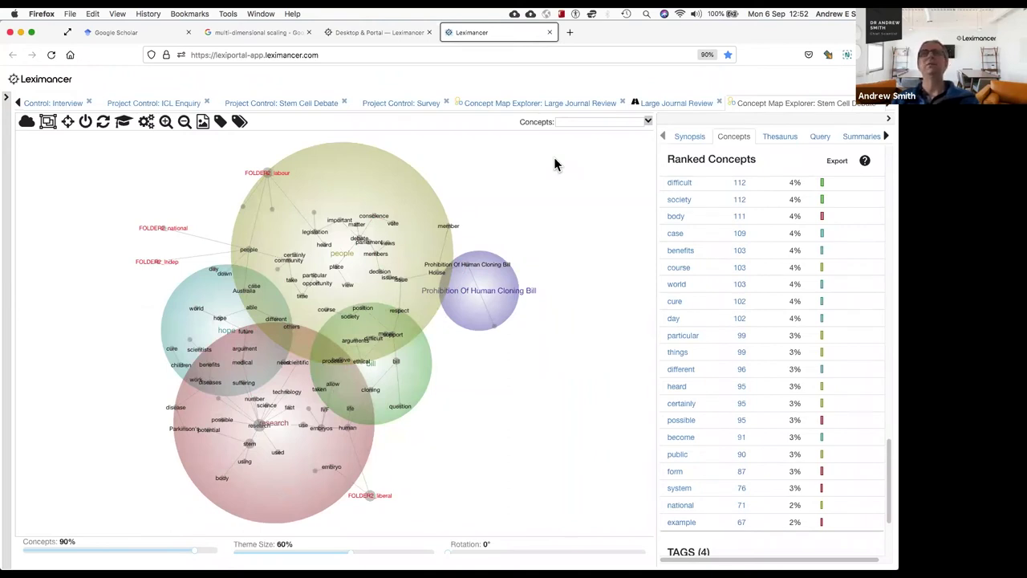
# Open the Large Journal Review concept map, hide all its concept labels, and show 90% of them again.
pyautogui.click(493, 104)
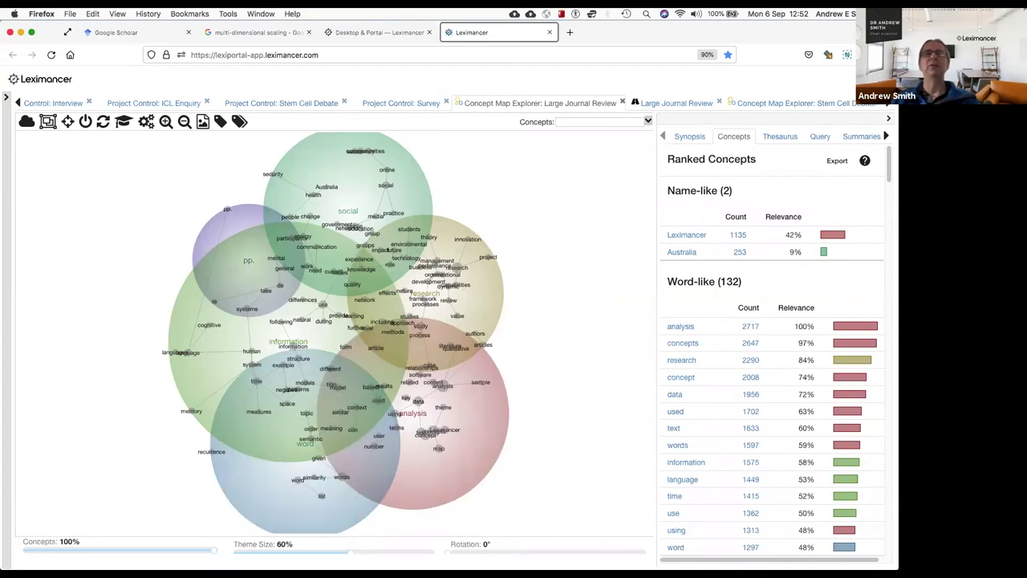
pyautogui.moveTo(350, 551); pyautogui.dragTo(287, 551)
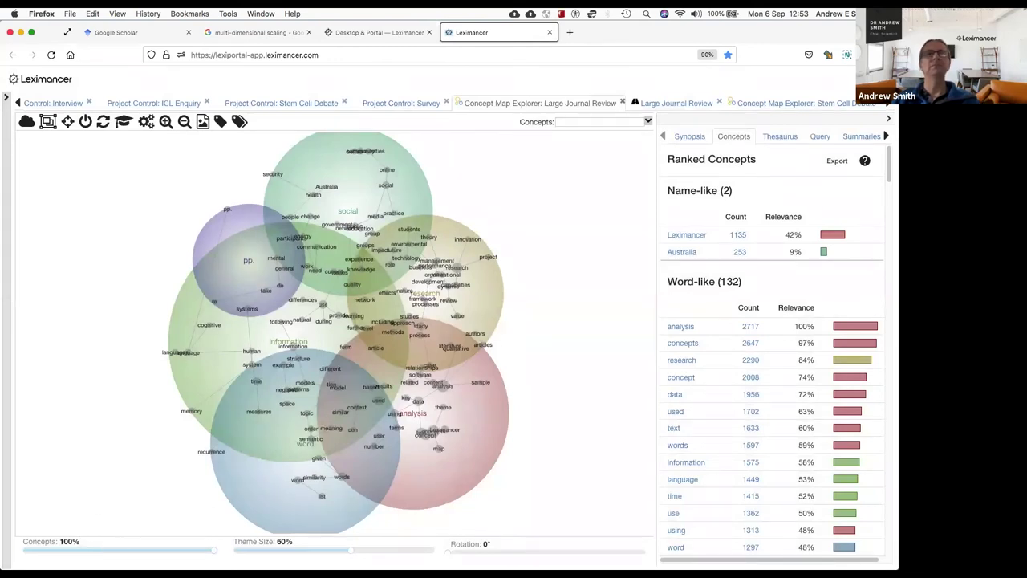
pyautogui.moveTo(214, 550); pyautogui.dragTo(19, 550)
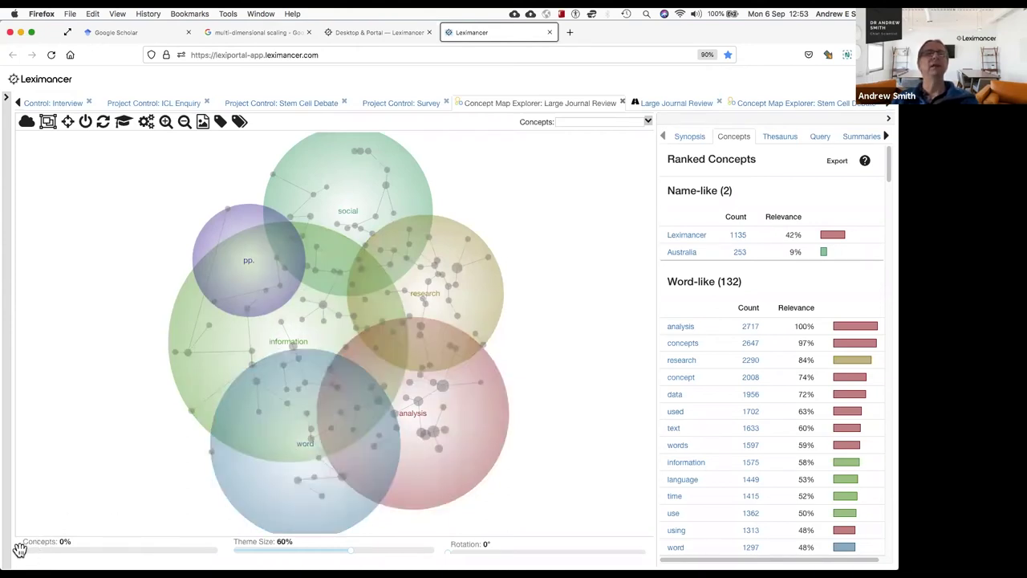
pyautogui.moveTo(20, 550); pyautogui.dragTo(200, 548)
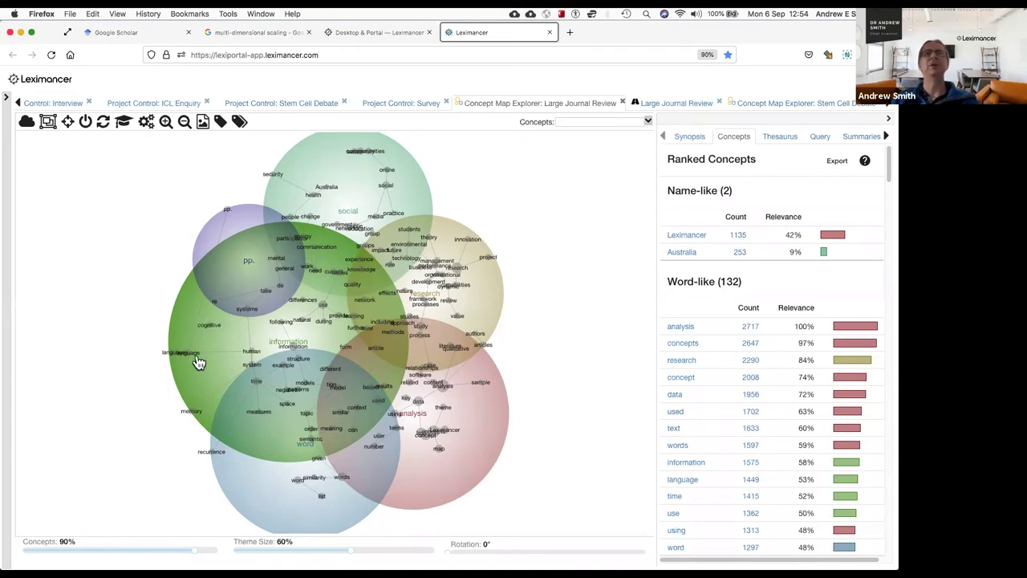
pyautogui.click(257, 380)
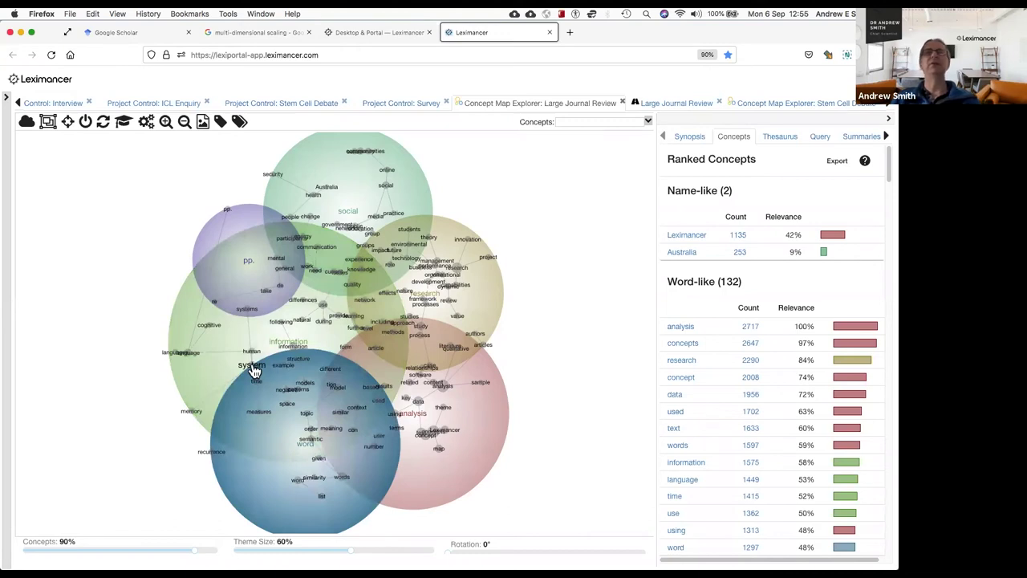
pyautogui.click(317, 358)
pyautogui.click(321, 359)
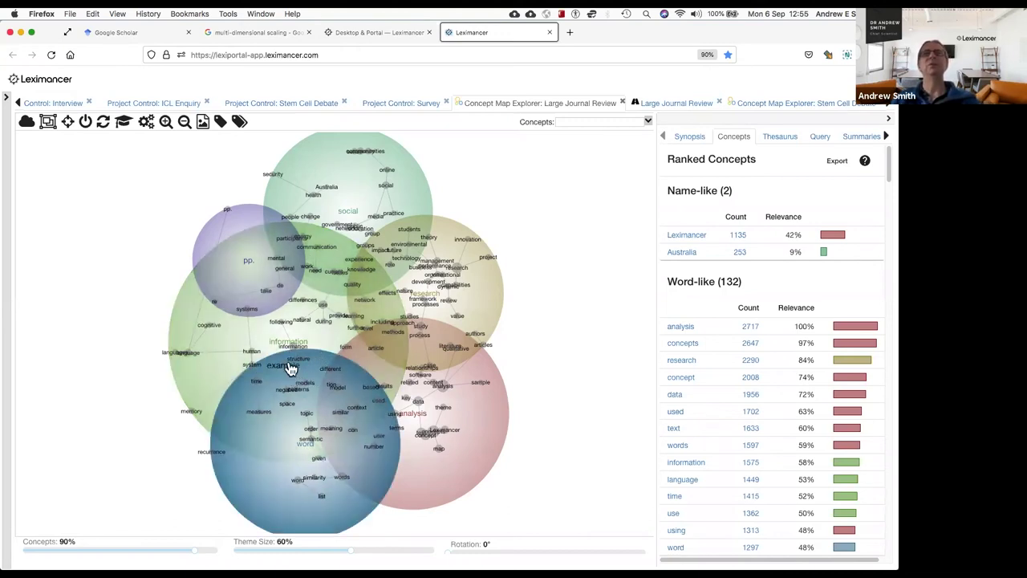
pyautogui.click(298, 346)
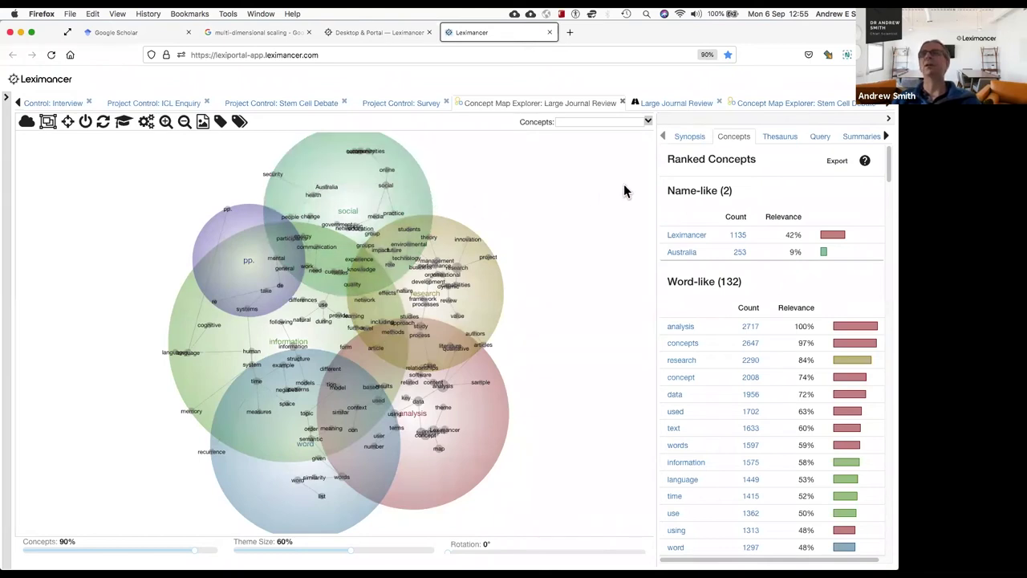
# Open the Analyst Synopsis of the Large Journal Review in a wider pane and read the excerpts for the information theme.
pyautogui.click(689, 140)
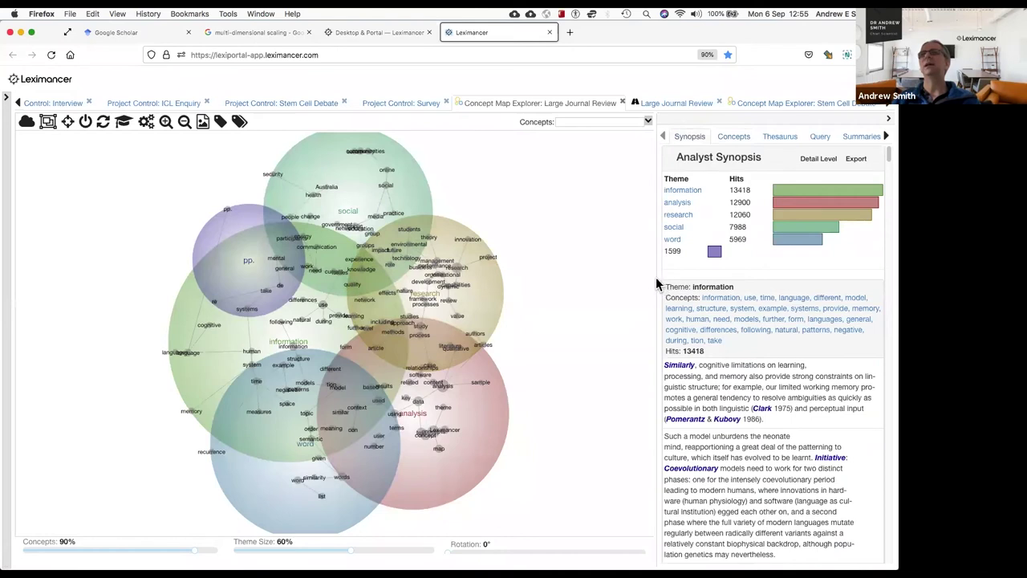
pyautogui.moveTo(650, 281); pyautogui.dragTo(566, 286)
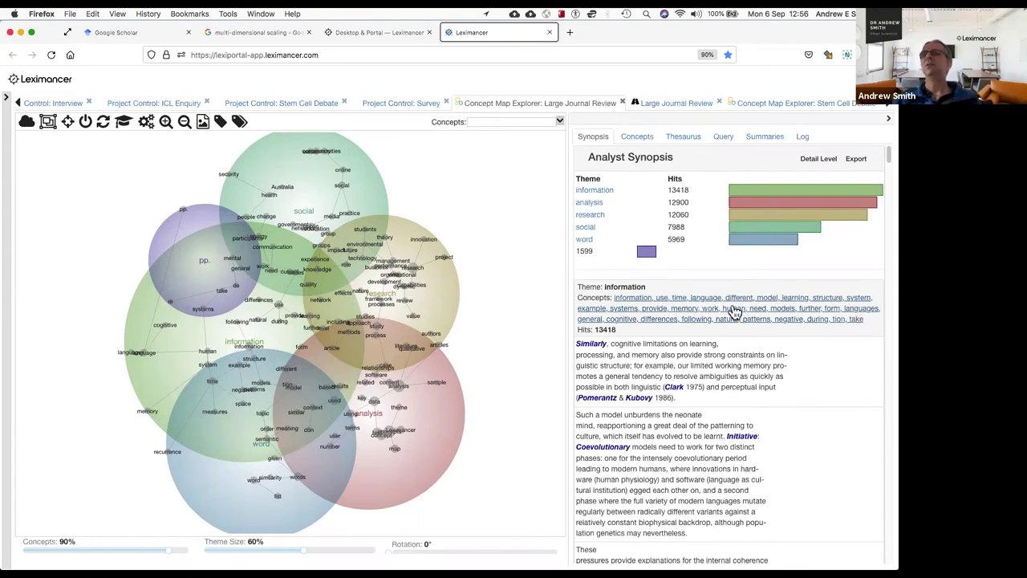
pyautogui.scroll(-1, 738, 353)
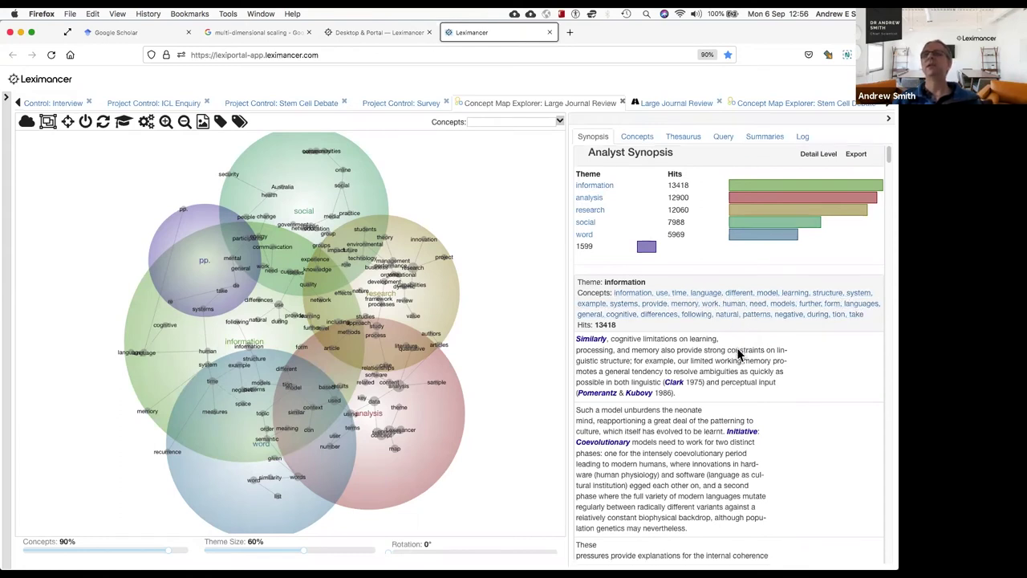
pyautogui.scroll(-5, 738, 353)
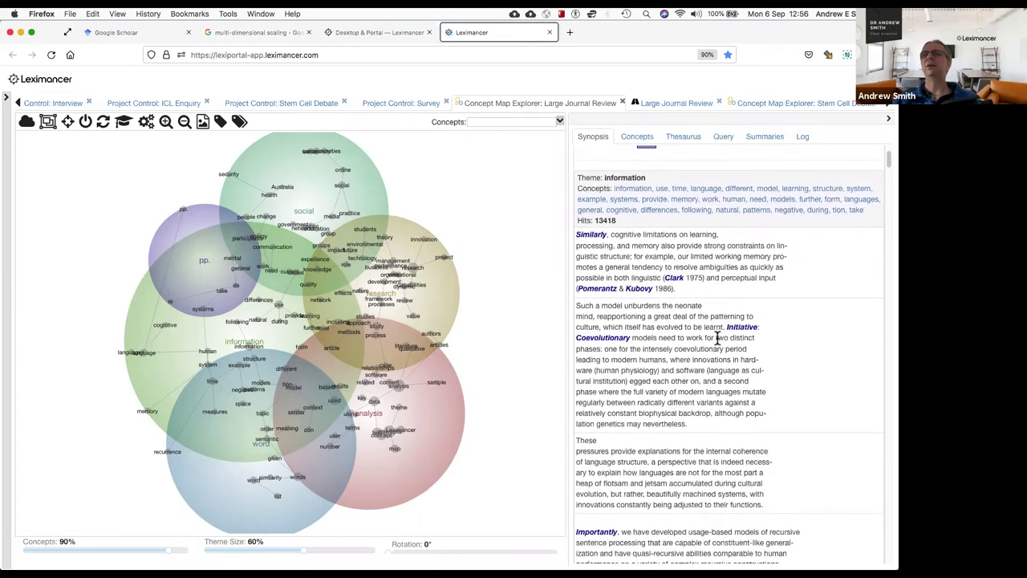
pyautogui.scroll(-6, 717, 337)
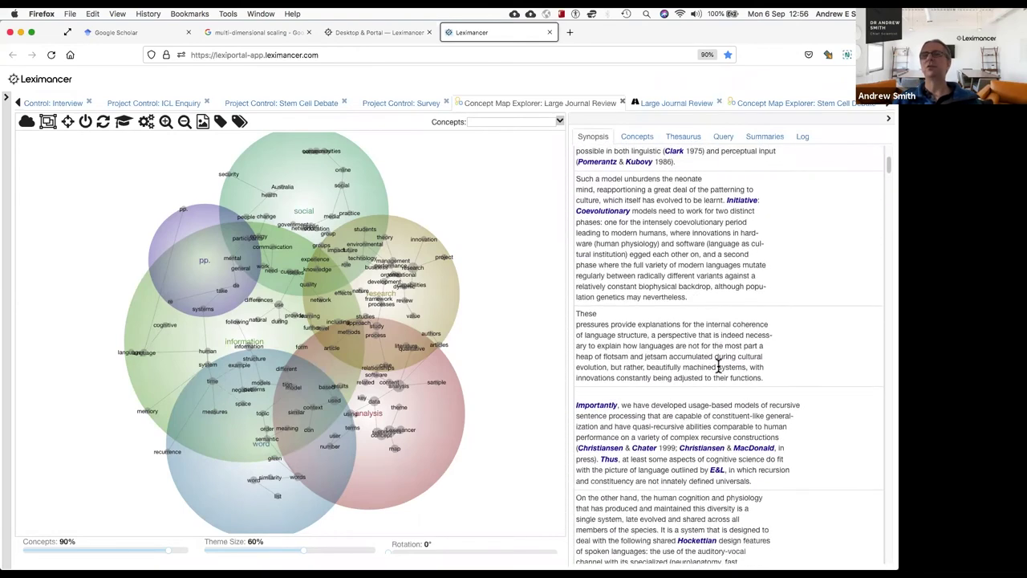
# Review the information theme's excerpts in the synopsis, query the text for all its concepts, and read the first results.
pyautogui.scroll(-3, 719, 373)
pyautogui.scroll(-1, 718, 367)
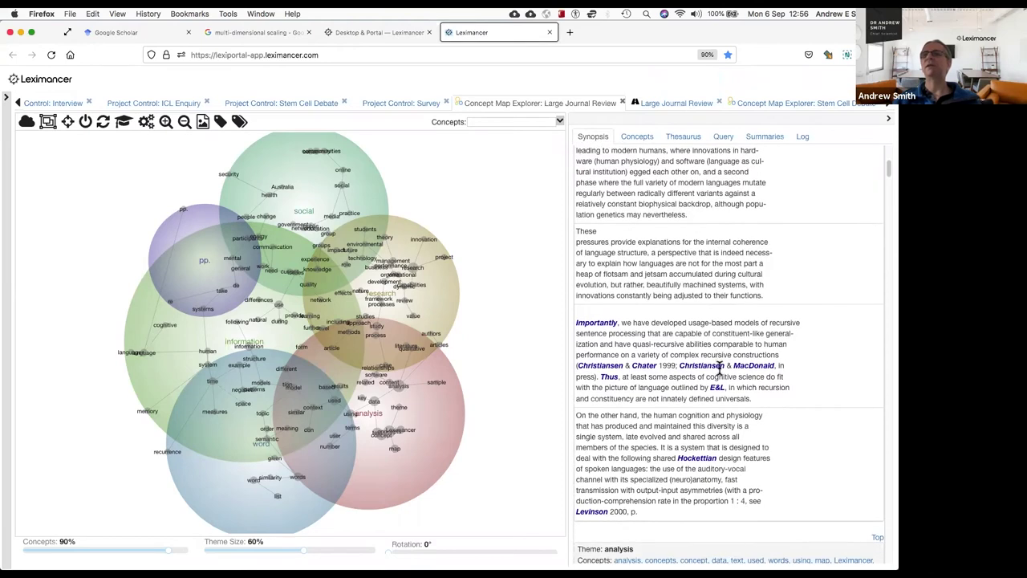
pyautogui.scroll(8, 719, 367)
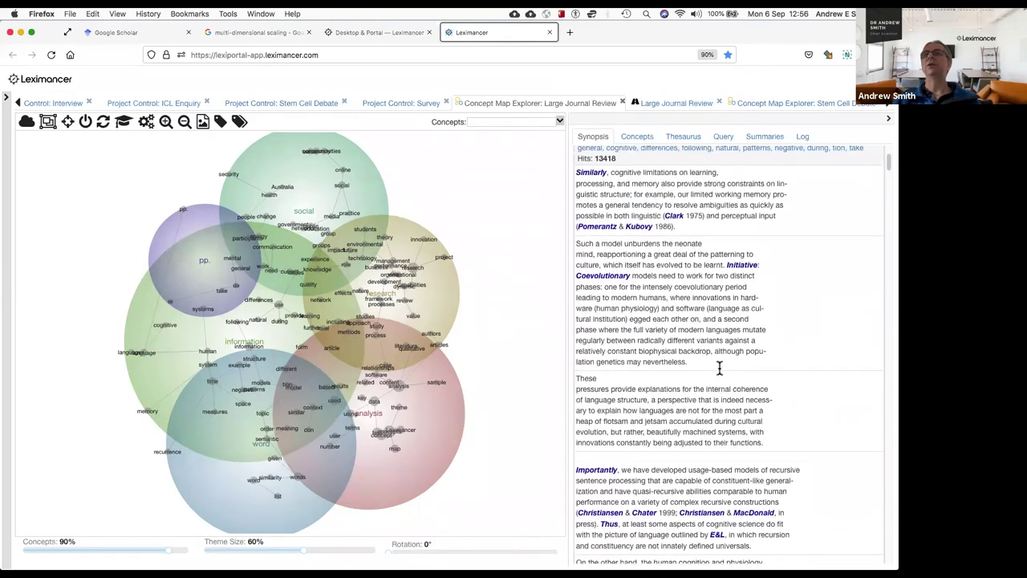
pyautogui.scroll(1, 719, 368)
pyautogui.scroll(2, 719, 368)
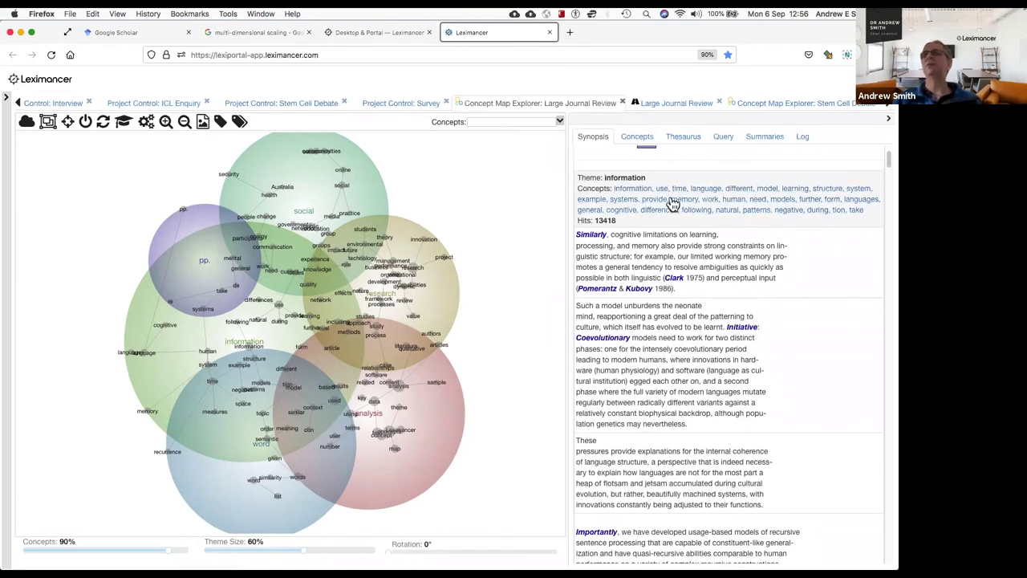
pyautogui.click(715, 194)
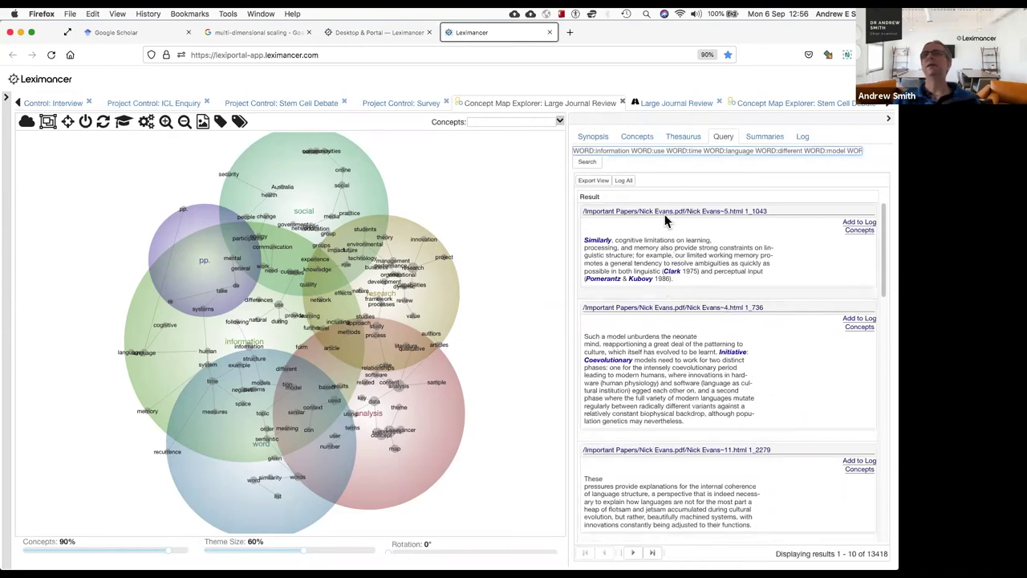
pyautogui.scroll(-5, 690, 297)
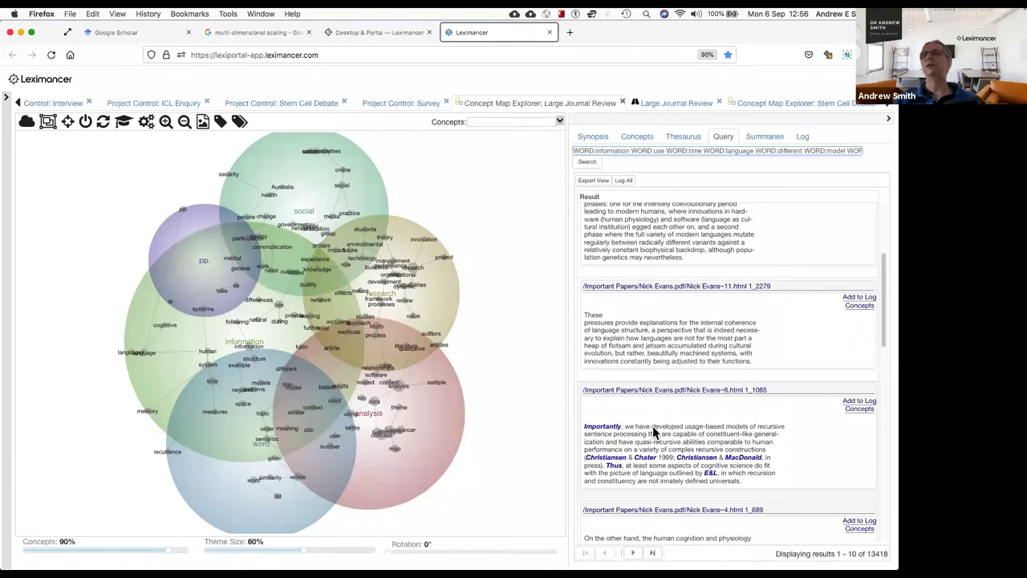
pyautogui.scroll(2, 652, 432)
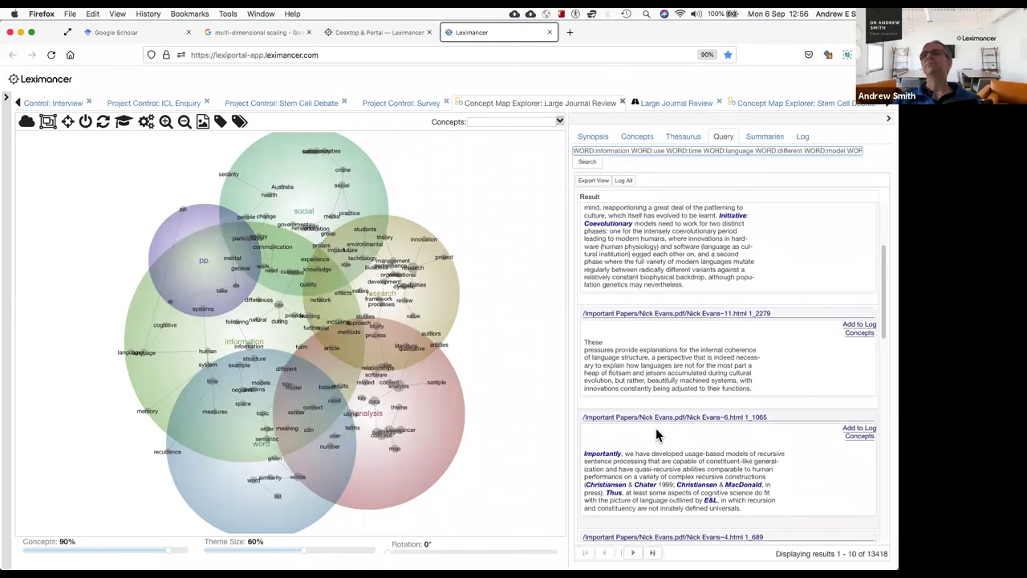
pyautogui.scroll(6, 656, 431)
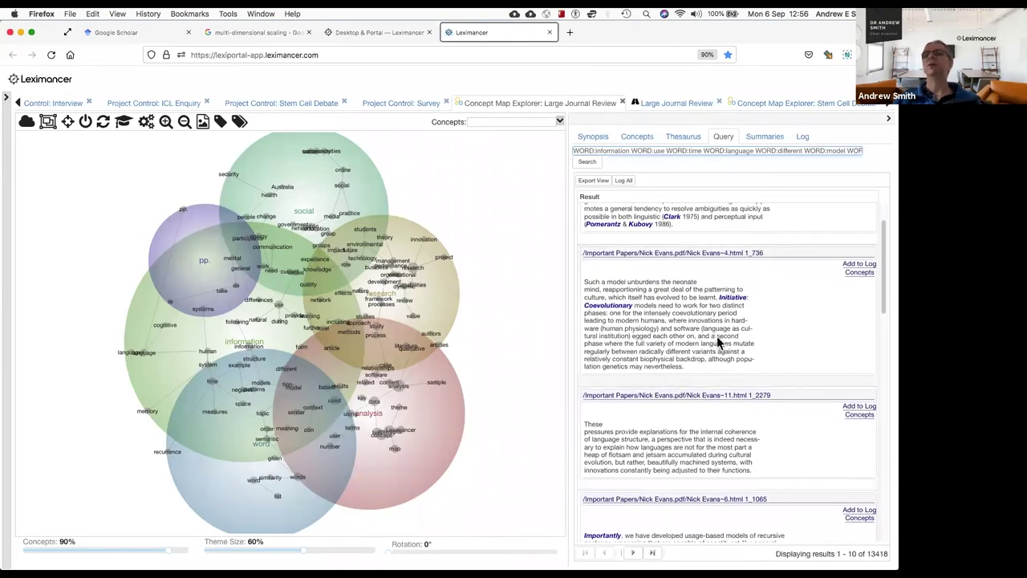
pyautogui.scroll(4, 722, 365)
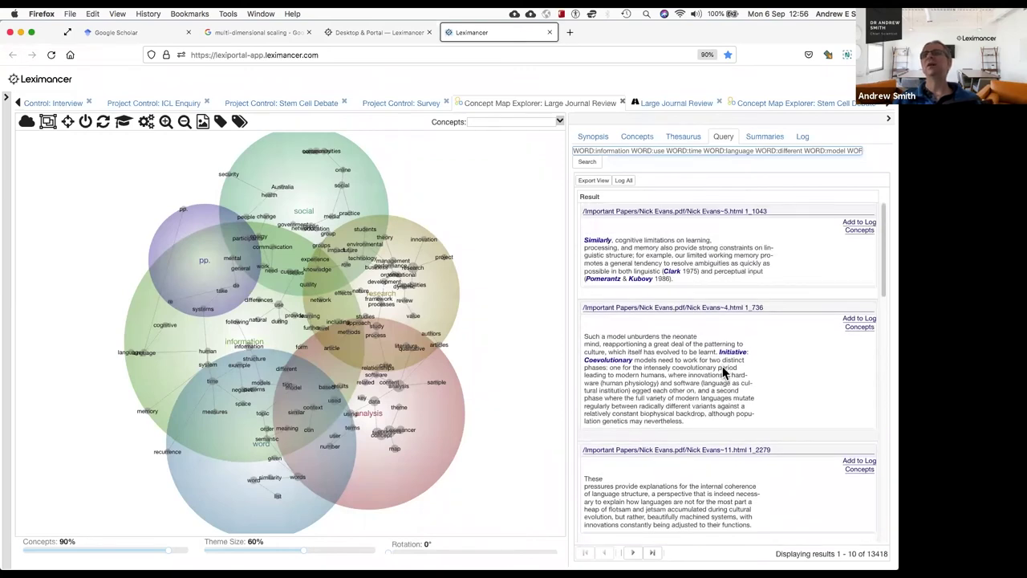
# Return to the Analyst Synopsis, jump to the excerpts for the analysis theme, and go back to the theme ranking.
pyautogui.click(593, 137)
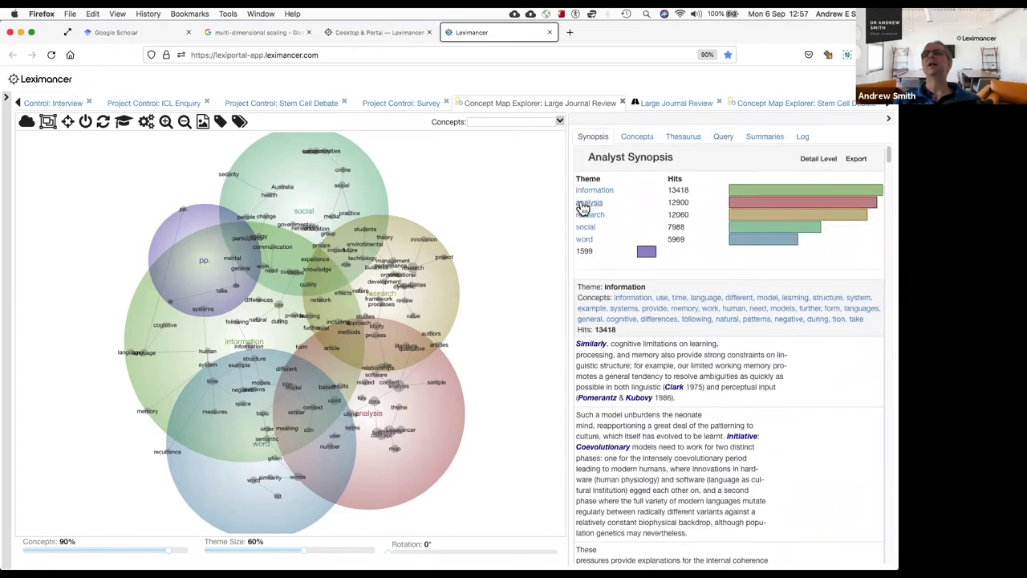
pyautogui.click(584, 205)
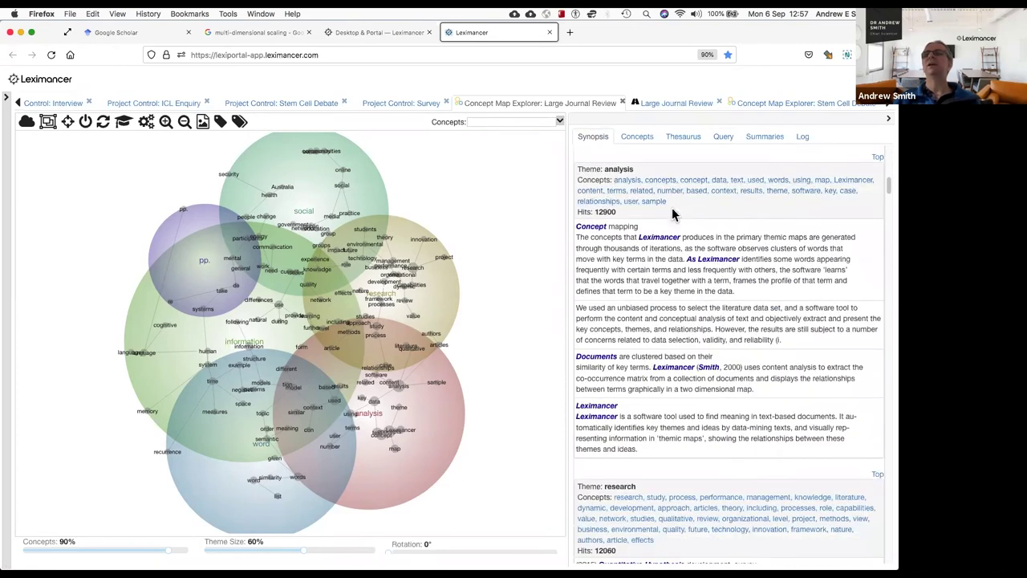
pyautogui.scroll(10, 746, 293)
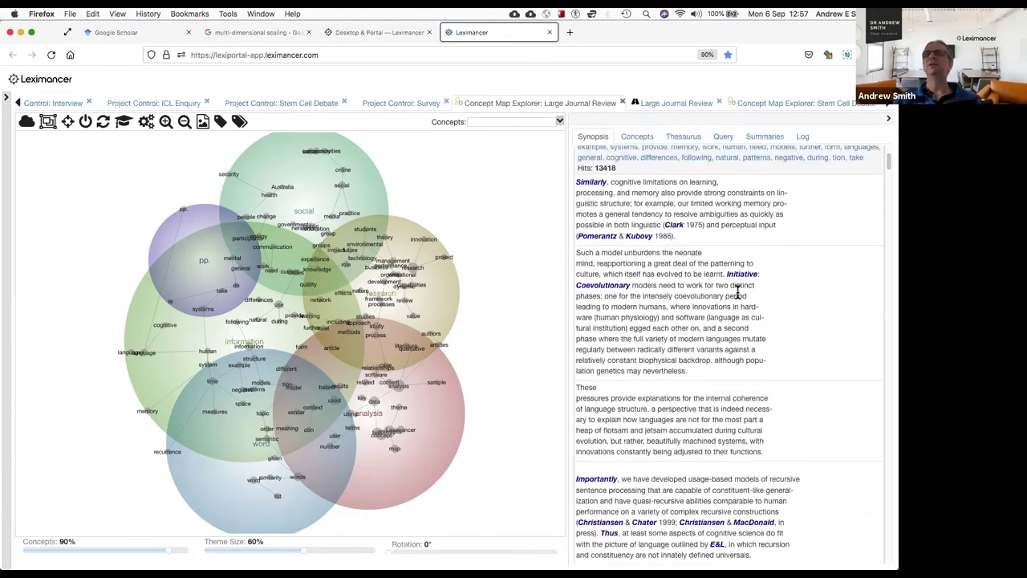
pyautogui.scroll(2, 737, 293)
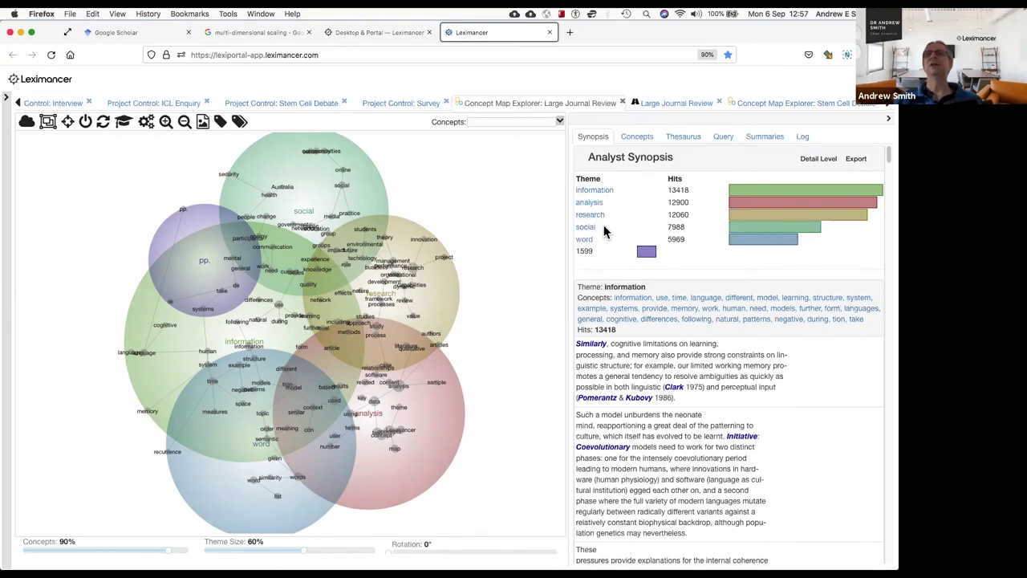
# Find the word theme in the synopsis, read its excerpts, and query the text for all its concepts.
pyautogui.click(280, 471)
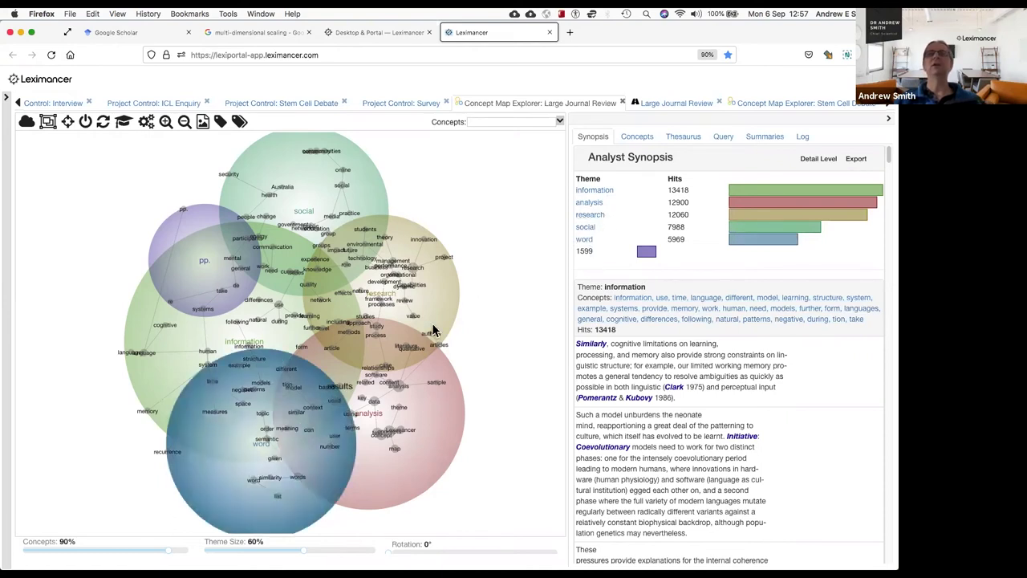
pyautogui.scroll(-10, 590, 257)
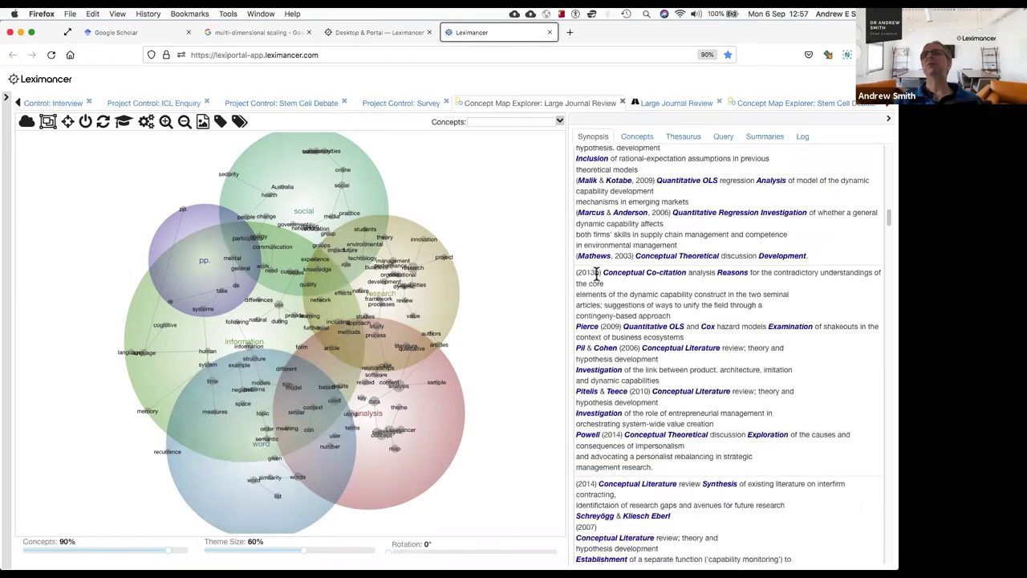
pyautogui.scroll(-5, 596, 273)
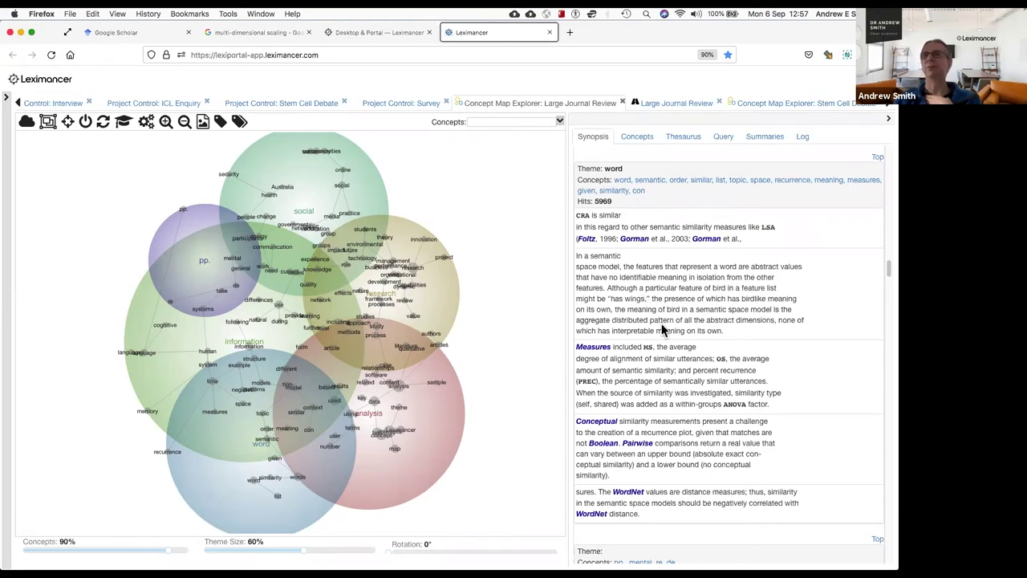
pyautogui.scroll(-1, 660, 325)
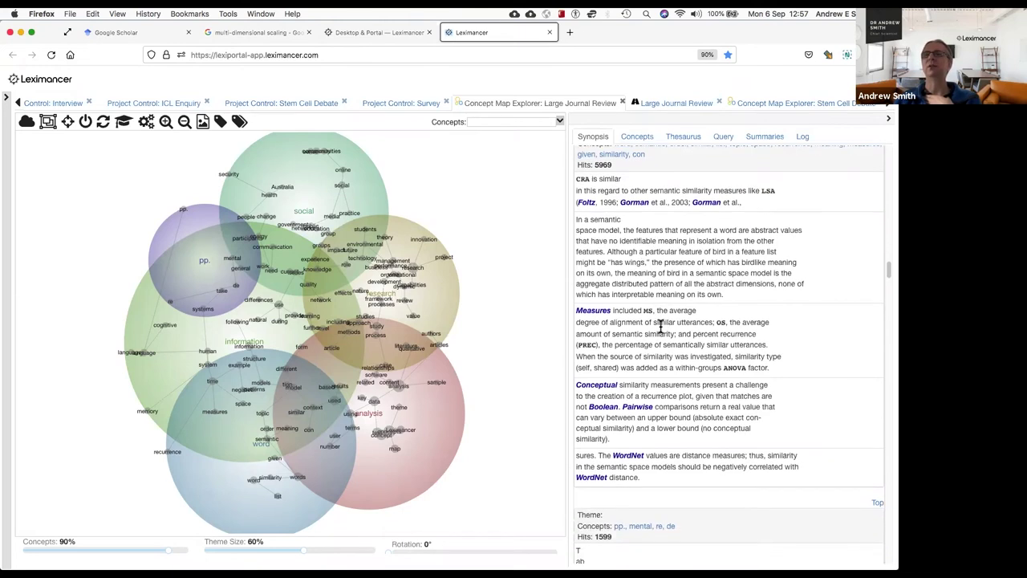
pyautogui.scroll(2, 660, 325)
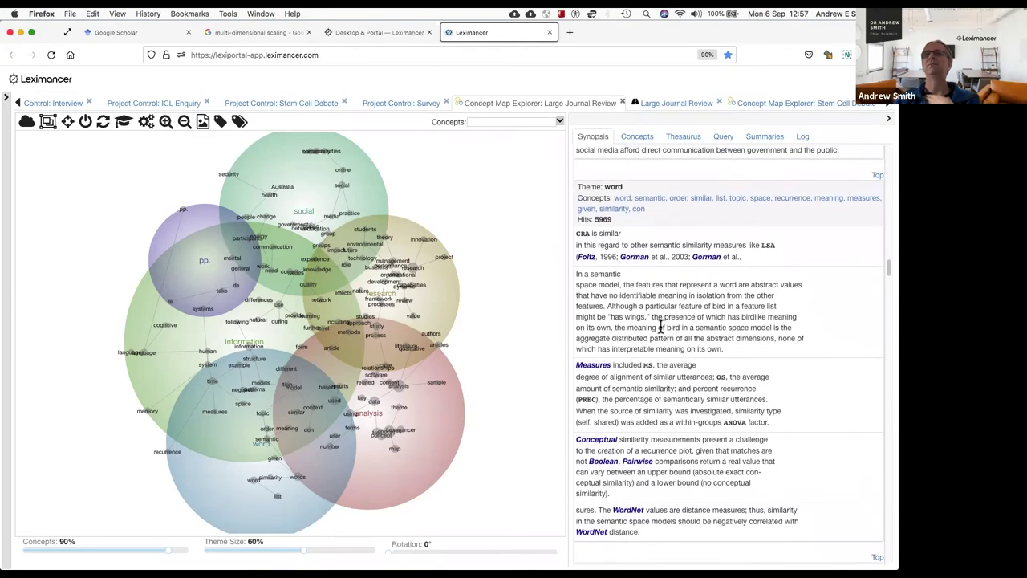
pyautogui.click(701, 199)
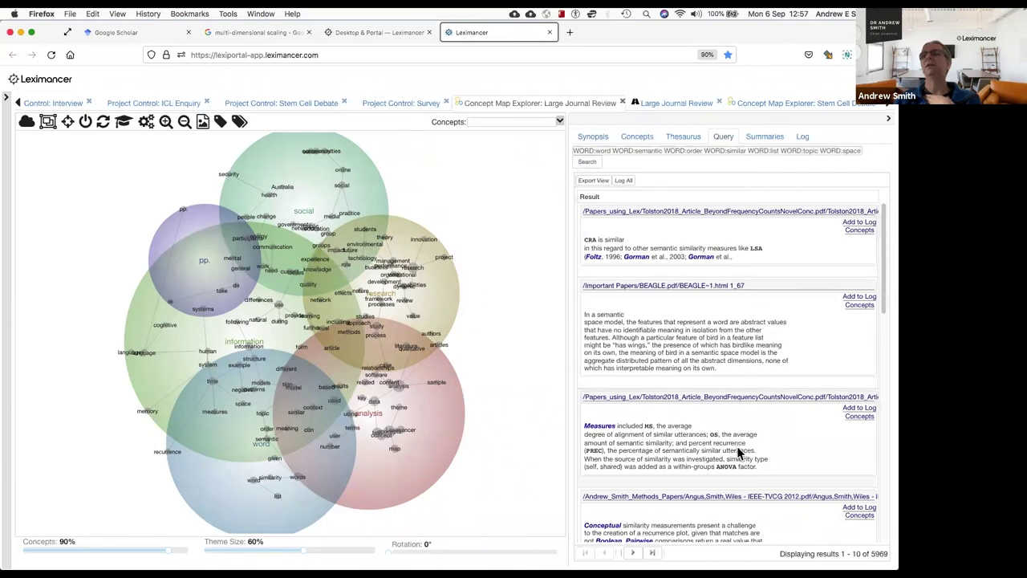
pyautogui.scroll(-1, 761, 473)
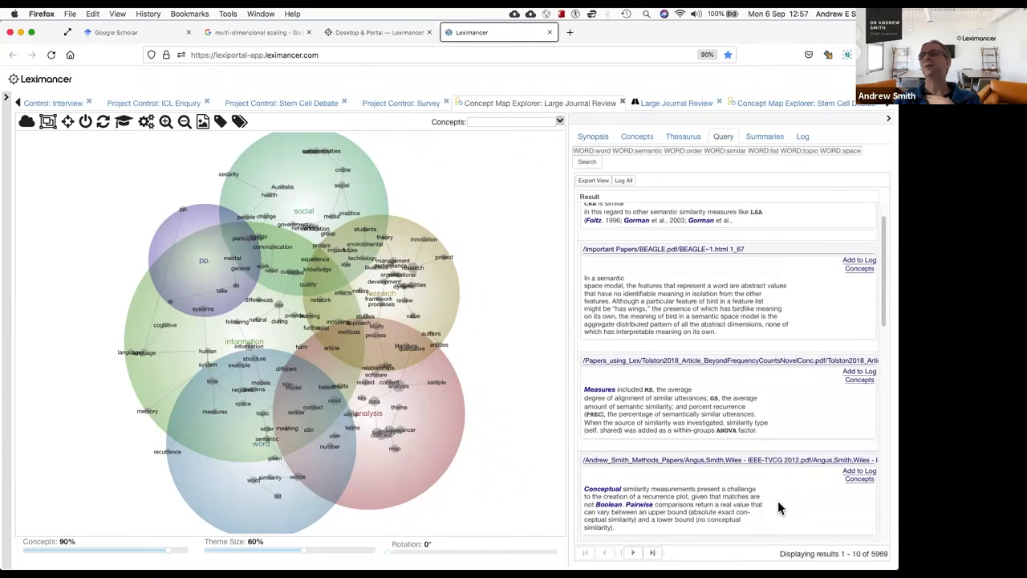
pyautogui.scroll(1, 766, 497)
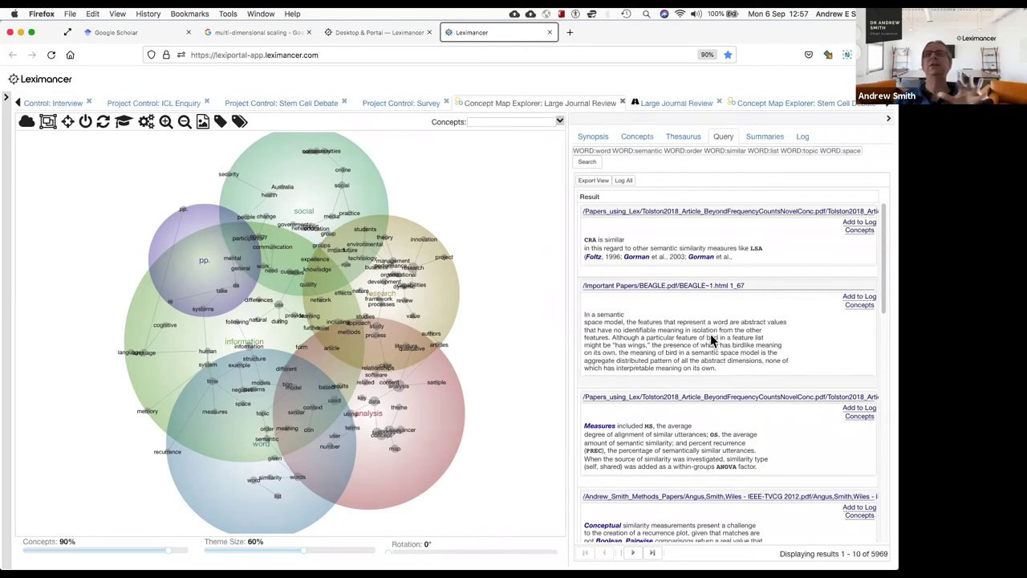
# Show the ranked concepts list and select the semantic concept on the map to view its related concepts.
pyautogui.click(640, 138)
pyautogui.moveTo(669, 213)
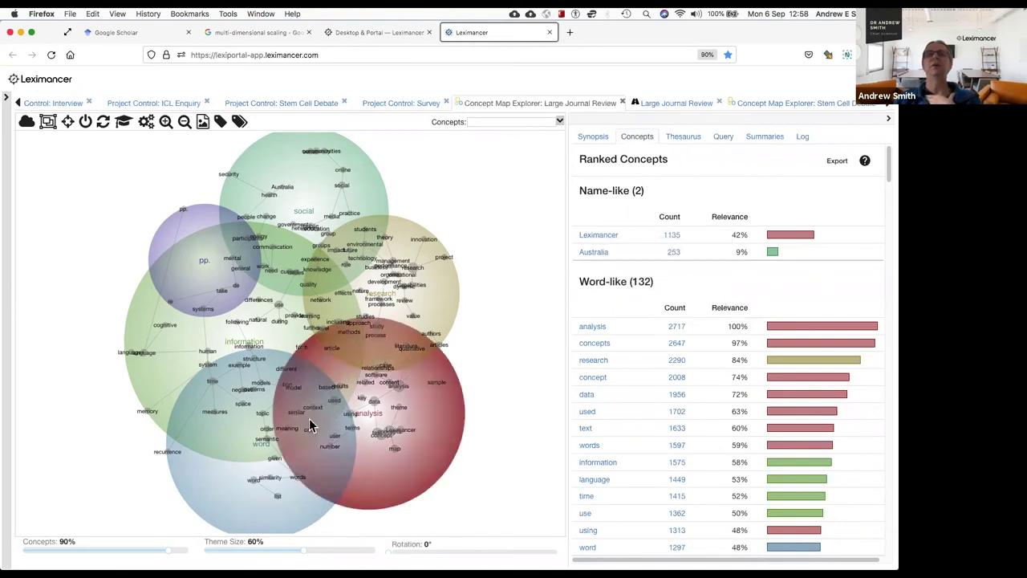
pyautogui.click(271, 440)
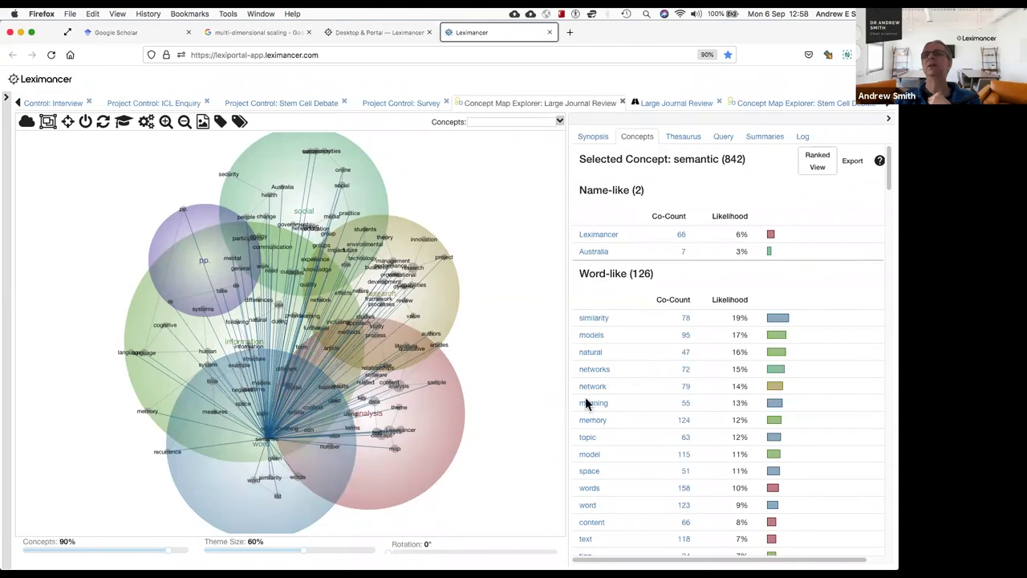
# Query the text where semantic and network co-occur and look through the resulting excerpts.
pyautogui.click(687, 389)
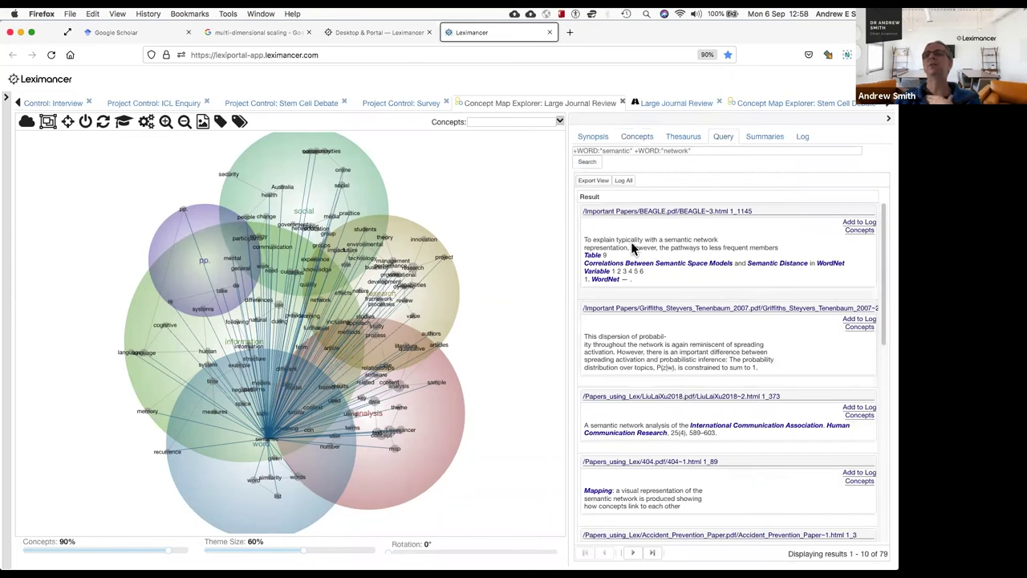
pyautogui.click(637, 137)
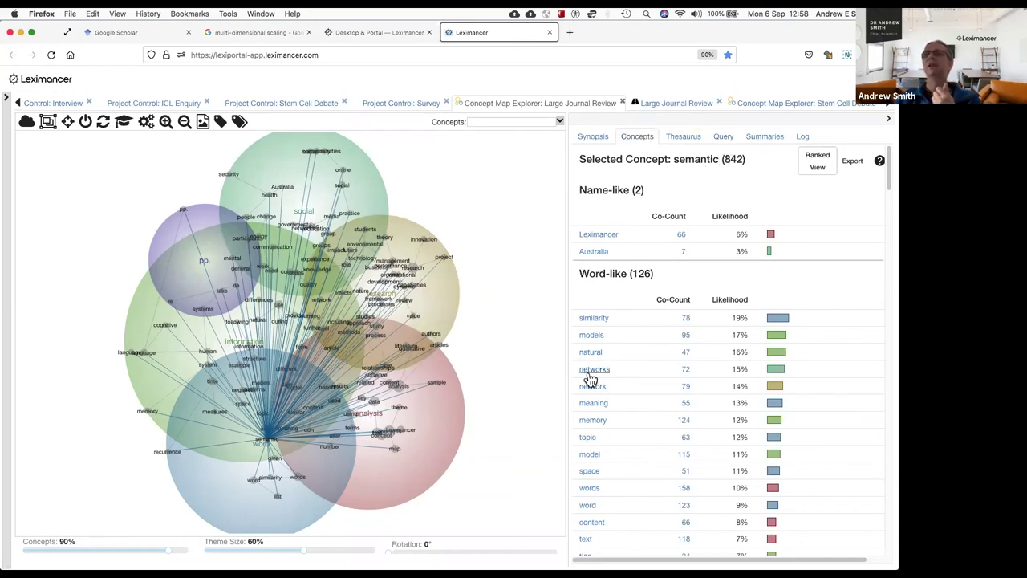
pyautogui.click(688, 388)
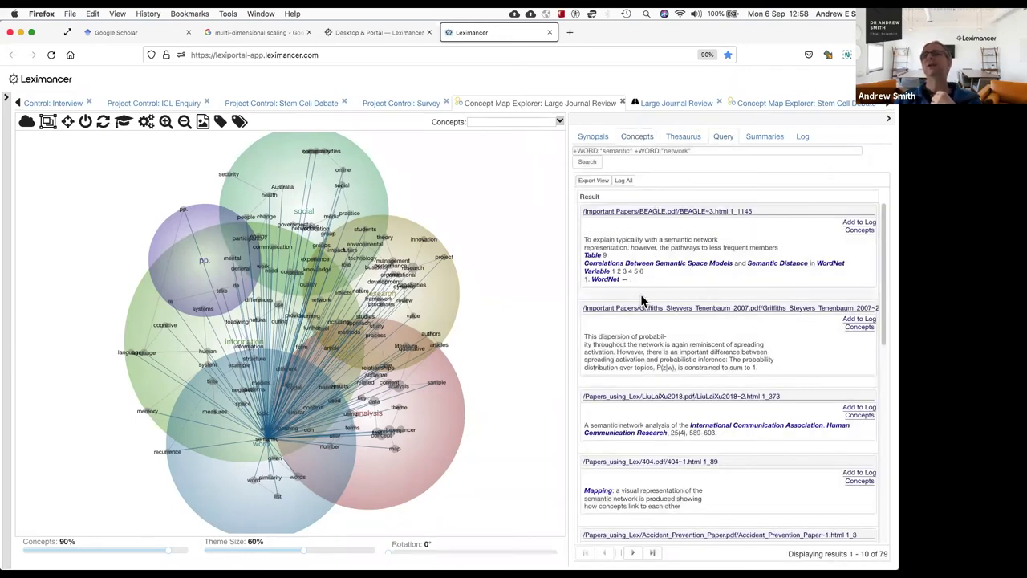
pyautogui.scroll(-1, 642, 294)
pyautogui.scroll(-3, 650, 306)
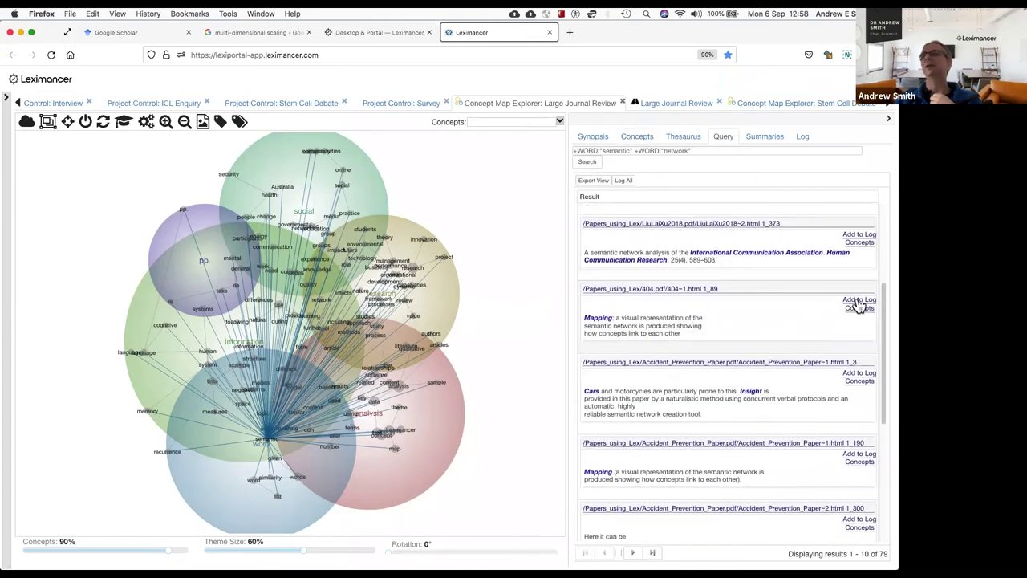
# Add the 404.pdf excerpt and the first Accident_Prevention_Paper.pdf excerpt to the log, and show all logbook entries.
pyautogui.click(859, 300)
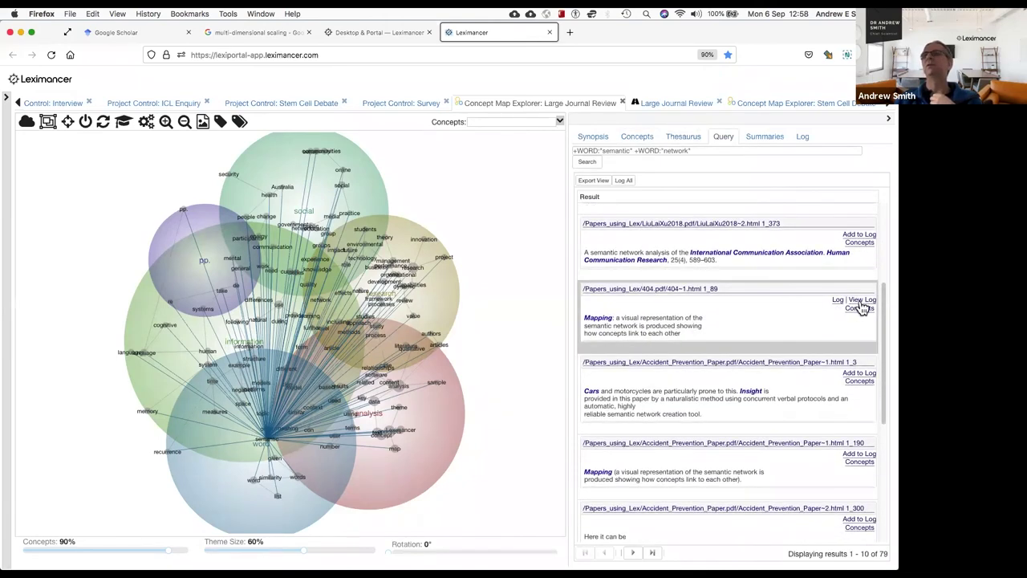
pyautogui.click(847, 373)
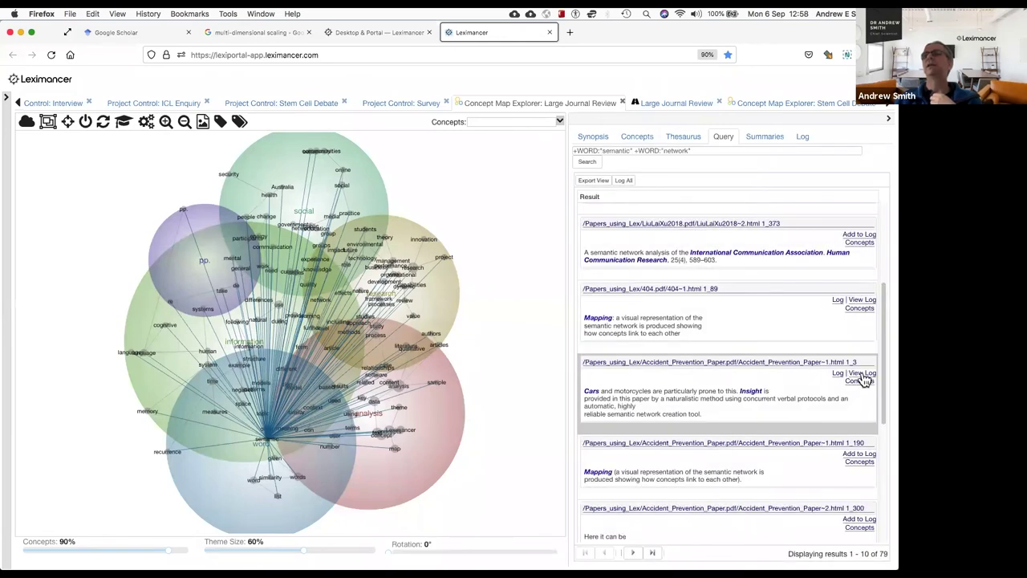
pyautogui.click(862, 374)
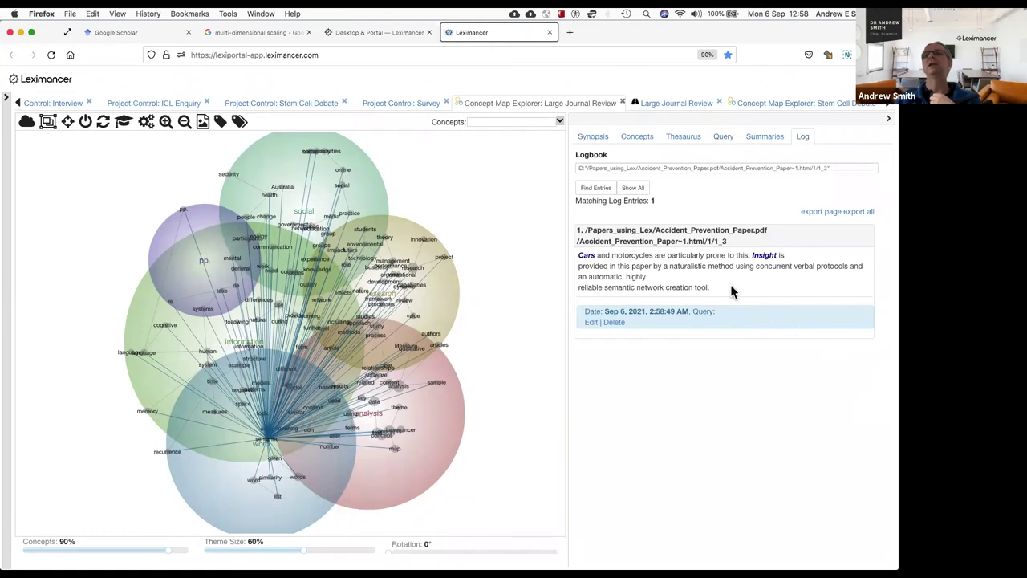
pyautogui.click(634, 187)
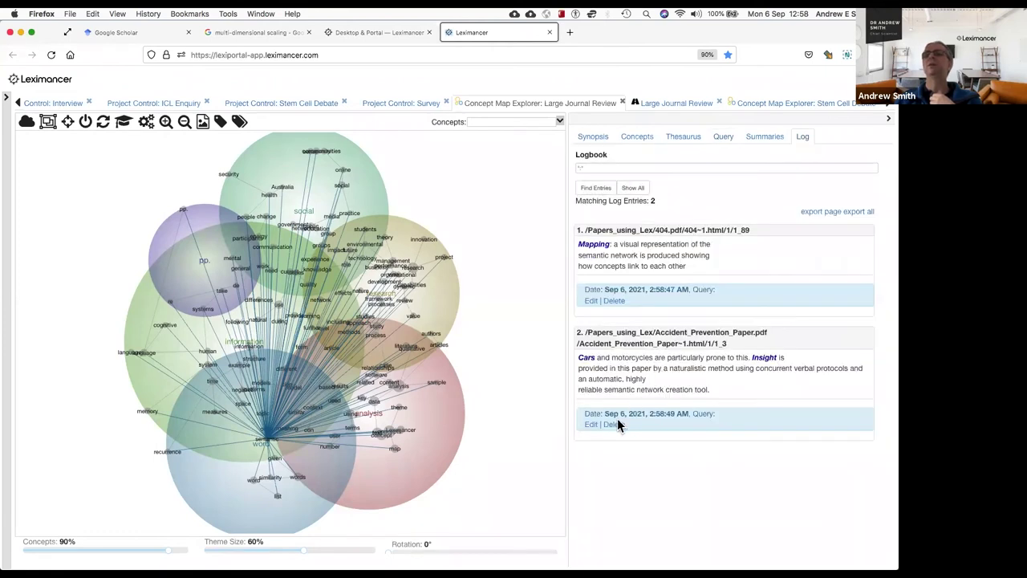
# Annotate the Accident_Prevention_Paper.pdf logbook entry with the text "Comment".
pyautogui.click(591, 424)
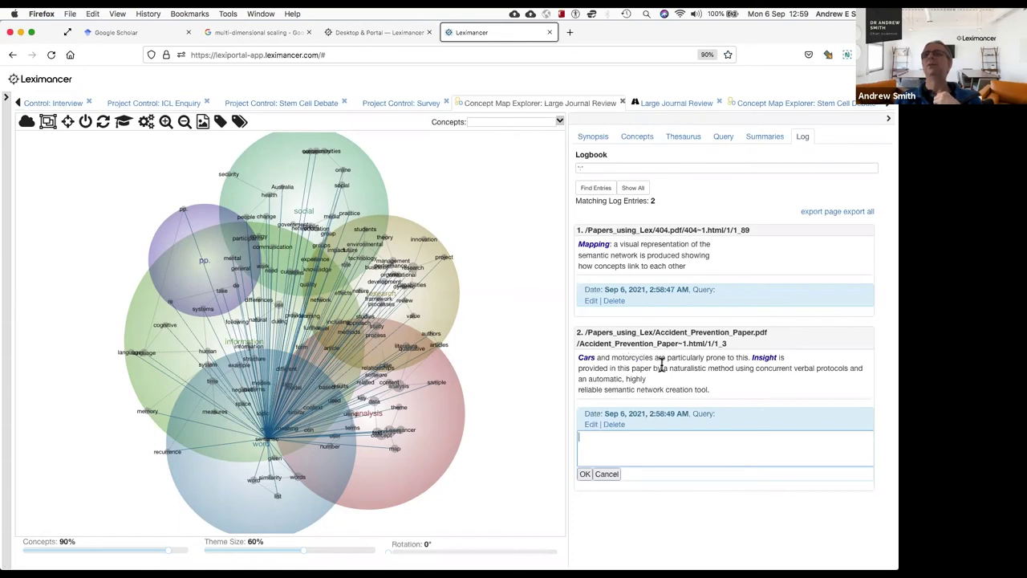
pyautogui.click(624, 439)
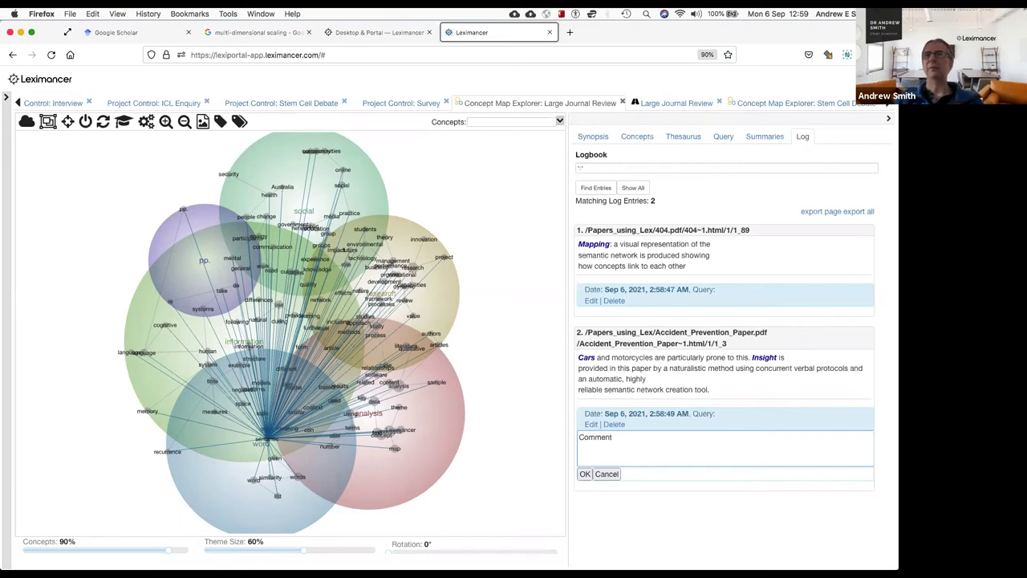
pyautogui.write('Comment')
pyautogui.click(585, 473)
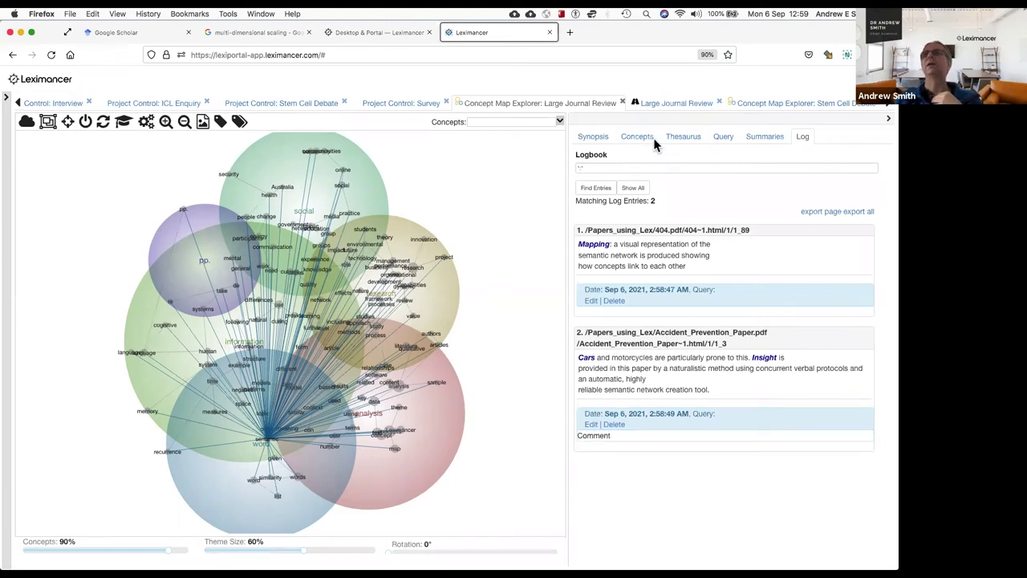
# Return to the semantic and network query results and open the source document of the logged Accident_Prevention_Paper.pdf excerpt.
pyautogui.click(724, 138)
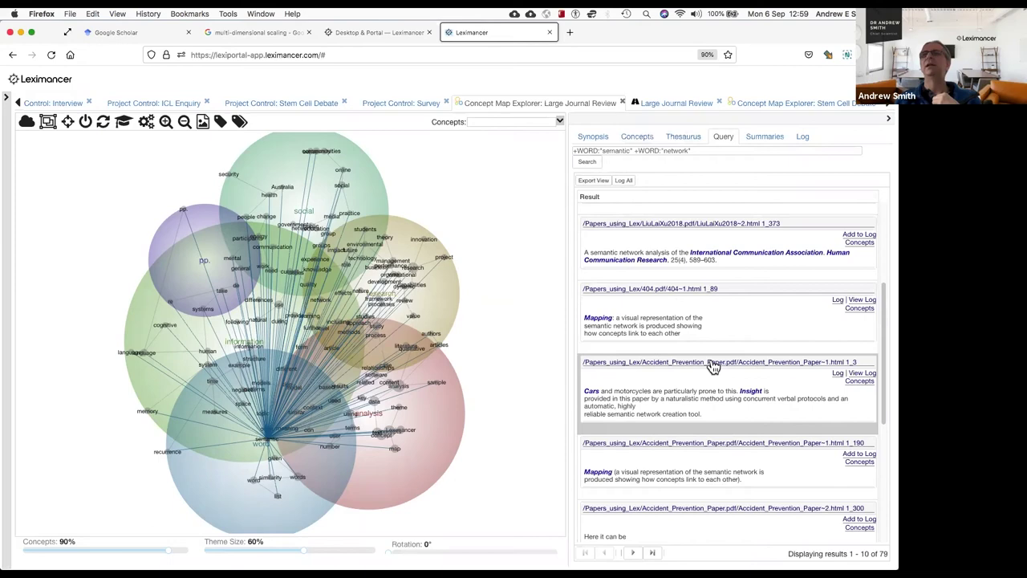
pyautogui.click(672, 371)
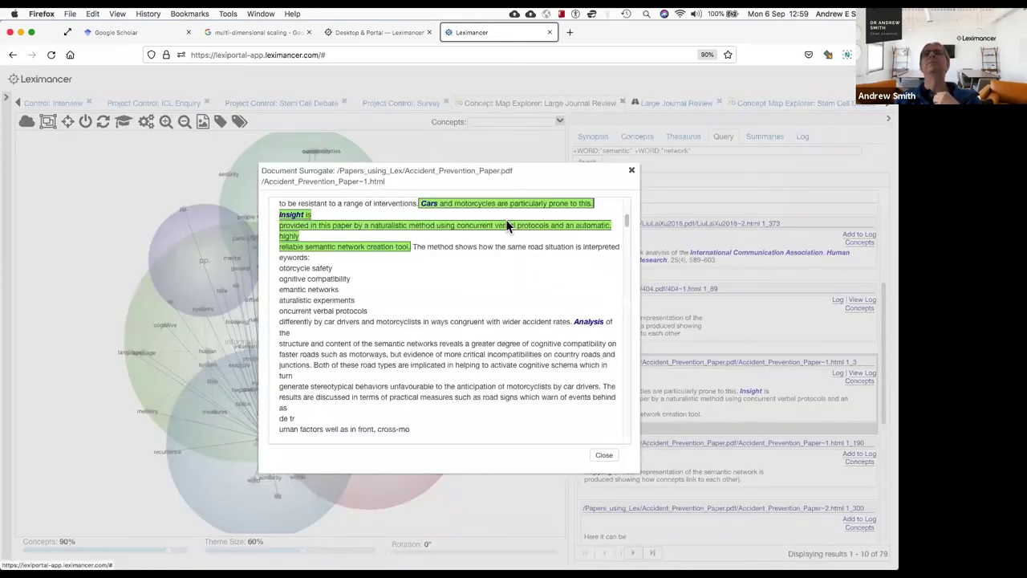
# Read through the Accident_Prevention_Paper.pdf source document around the highlighted excerpt, including its title and introduction, and close it.
pyautogui.scroll(2, 502, 268)
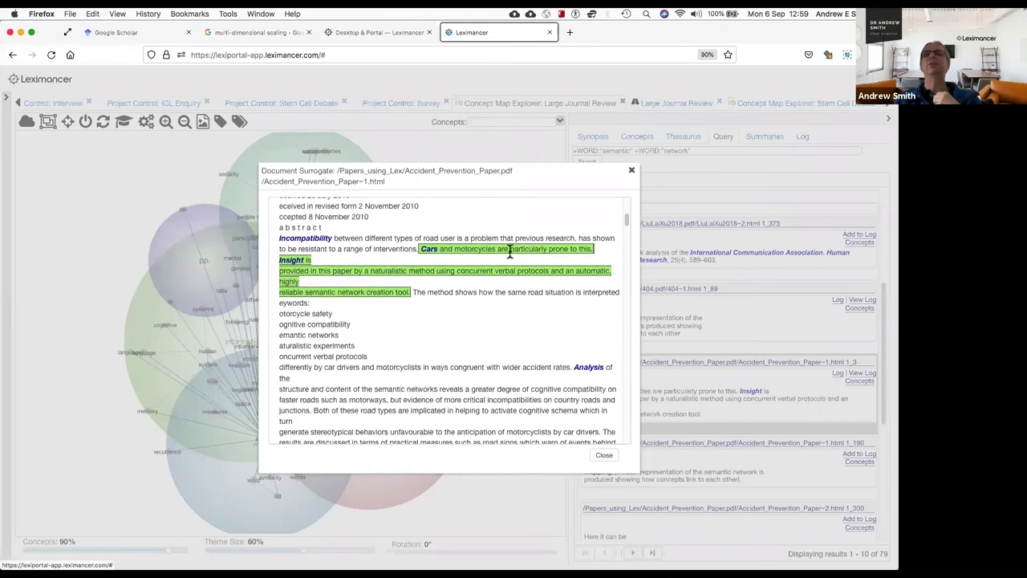
pyautogui.scroll(6, 509, 251)
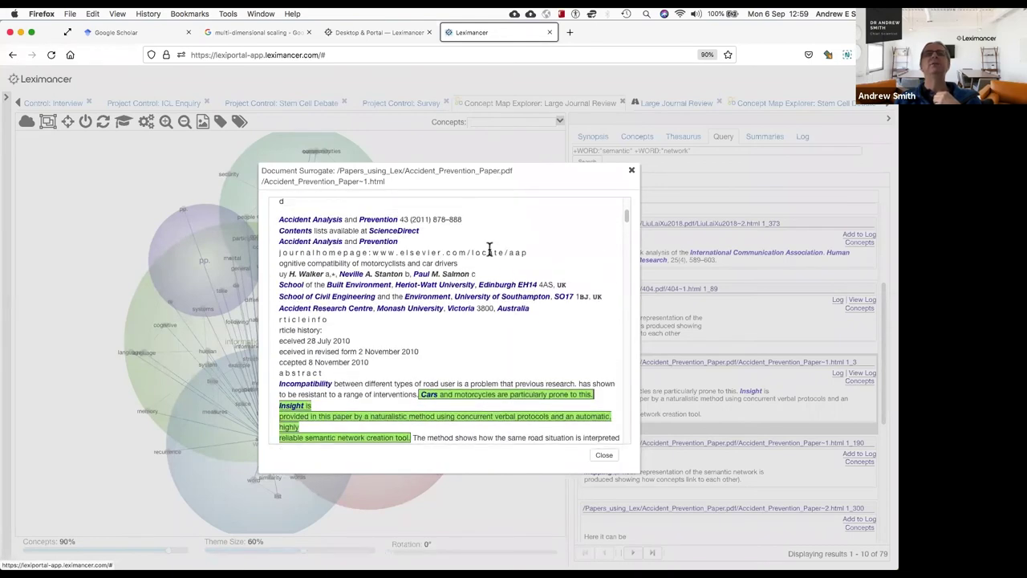
pyautogui.scroll(3, 379, 243)
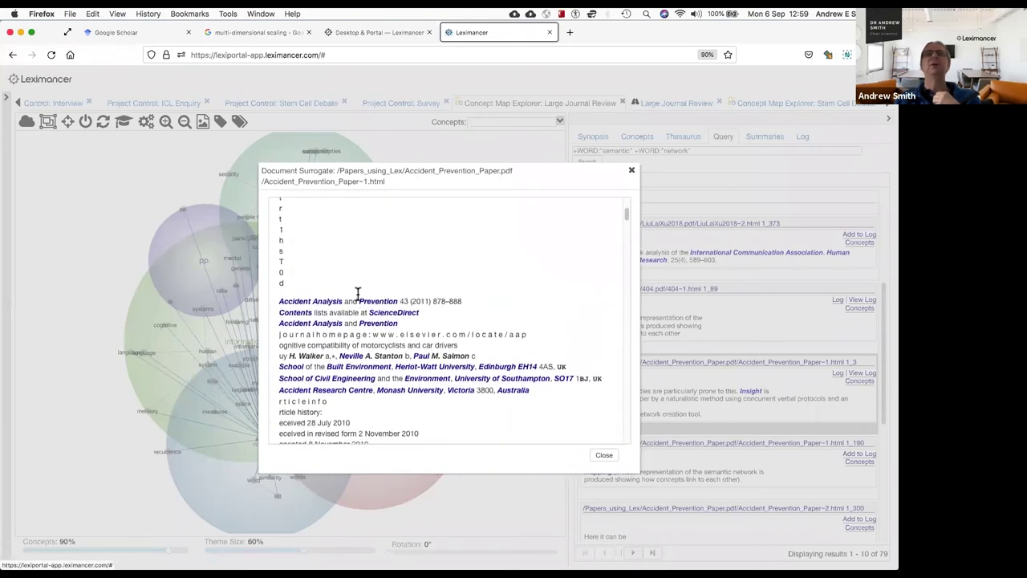
pyautogui.scroll(-1, 355, 308)
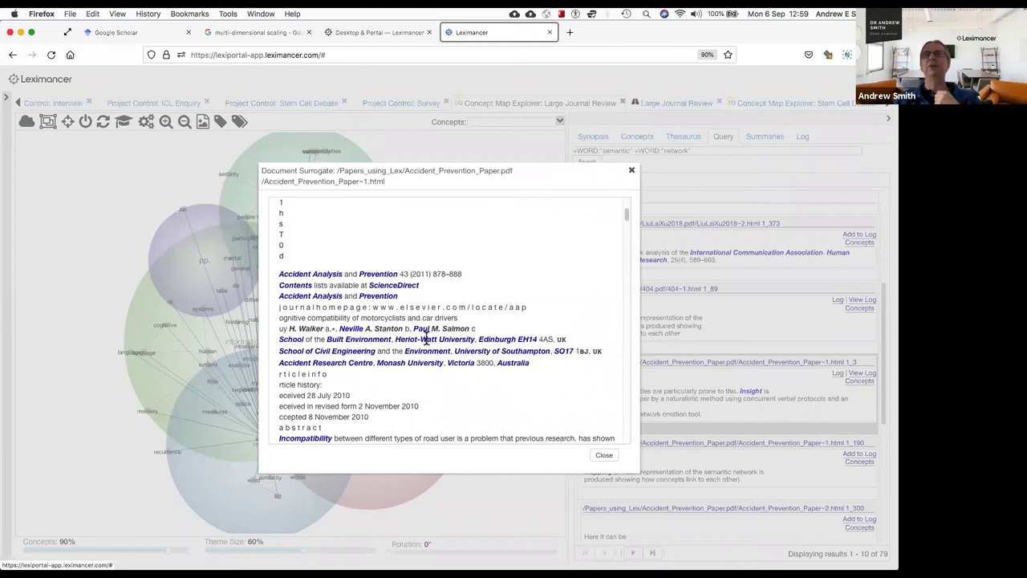
pyautogui.scroll(-15, 459, 341)
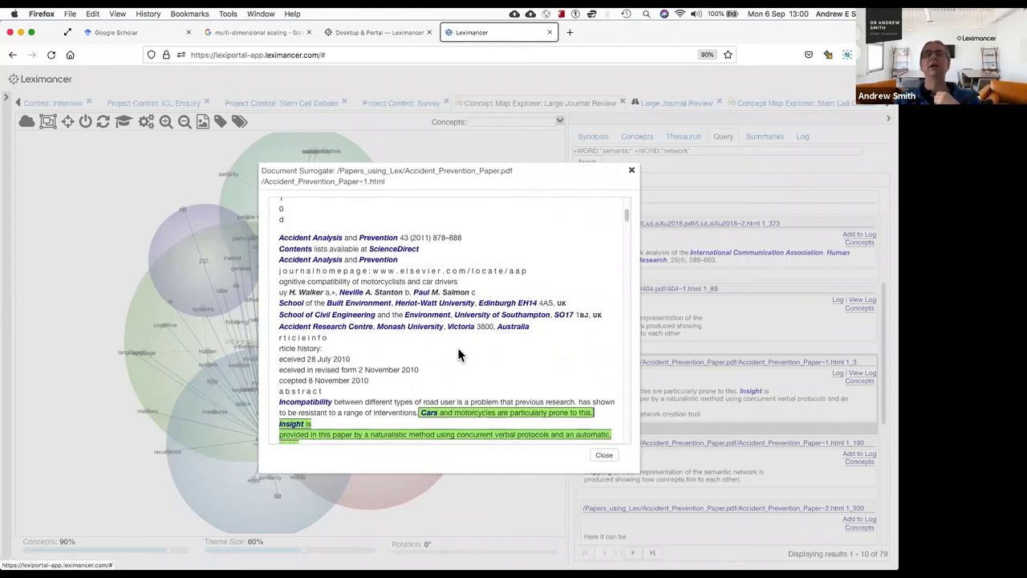
pyautogui.scroll(-5, 458, 350)
pyautogui.scroll(9, 462, 350)
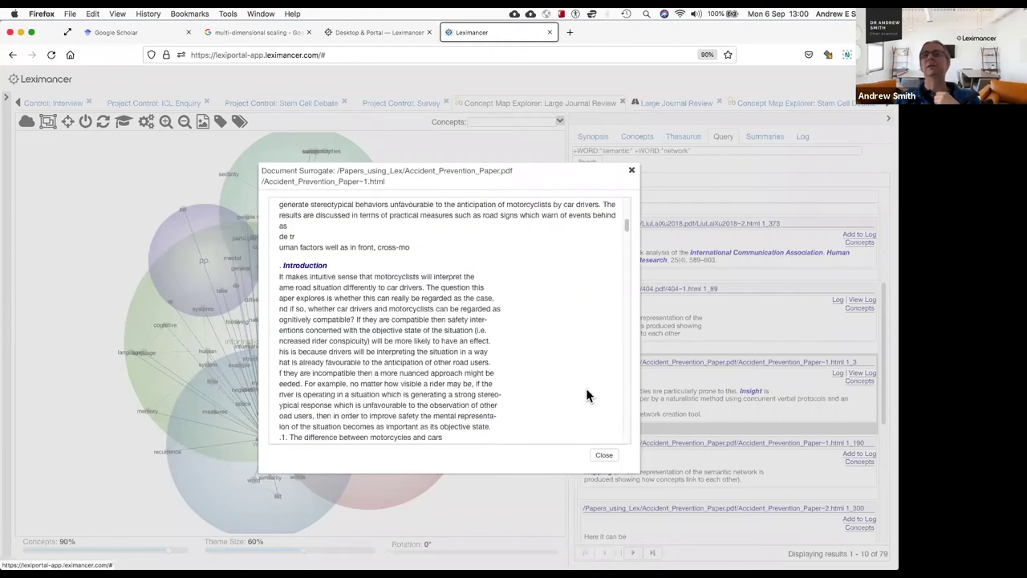
pyautogui.press('Escape')
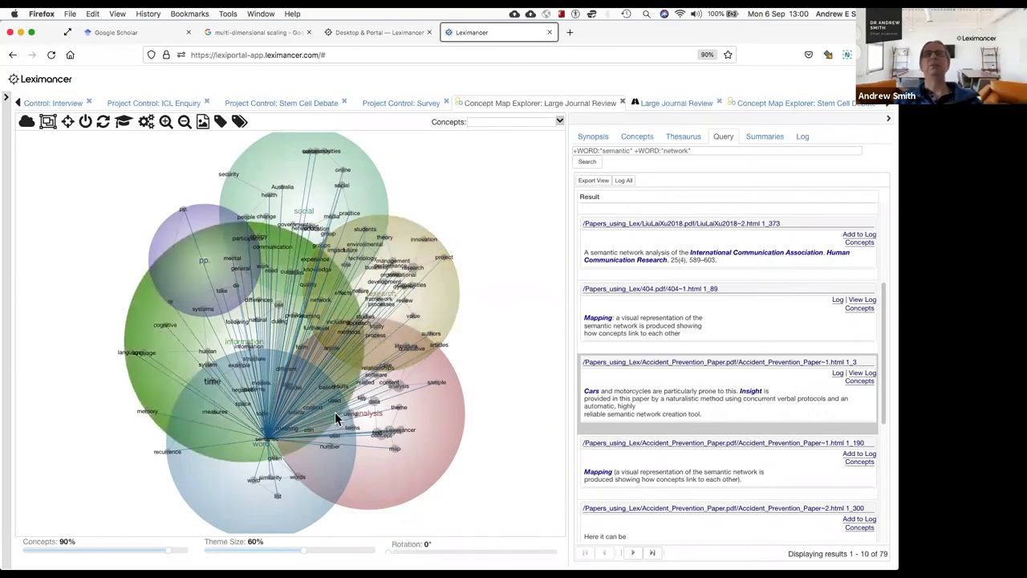
# Show the concepts related to semantic and look through the name-like and word-like entries with their co-counts and likelihoods.
pyautogui.click(631, 138)
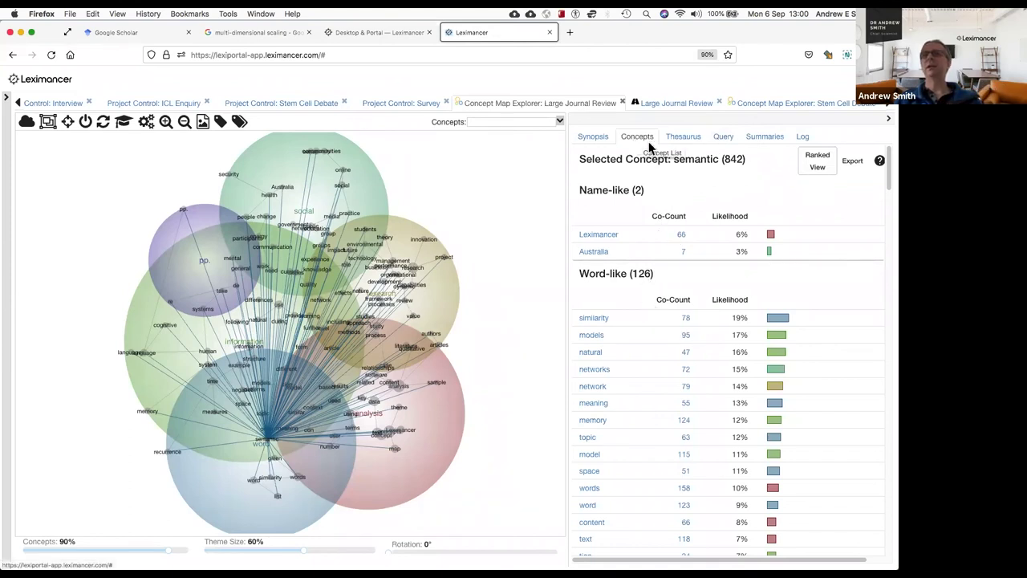
pyautogui.scroll(-3, 833, 287)
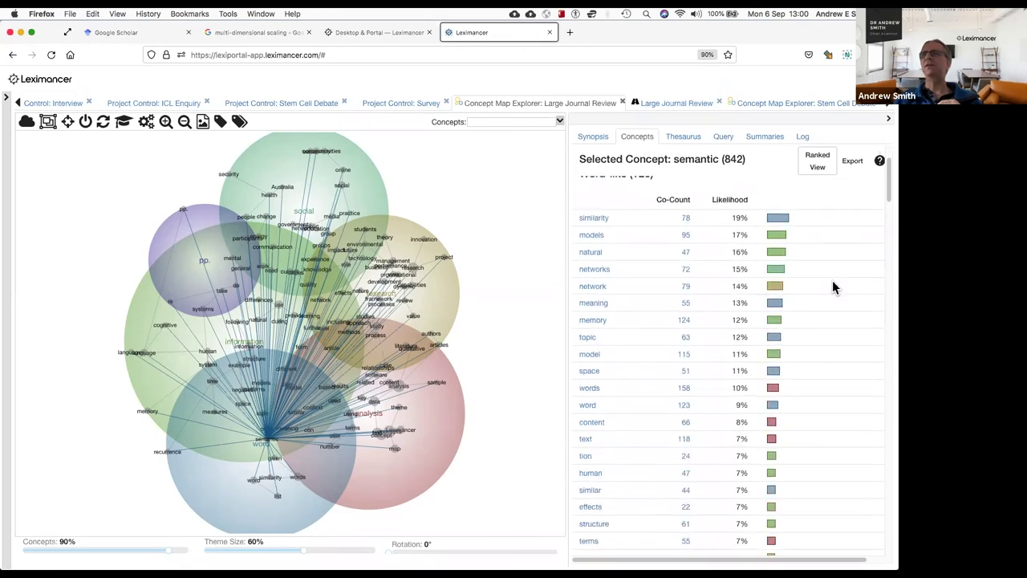
pyautogui.scroll(-3, 833, 287)
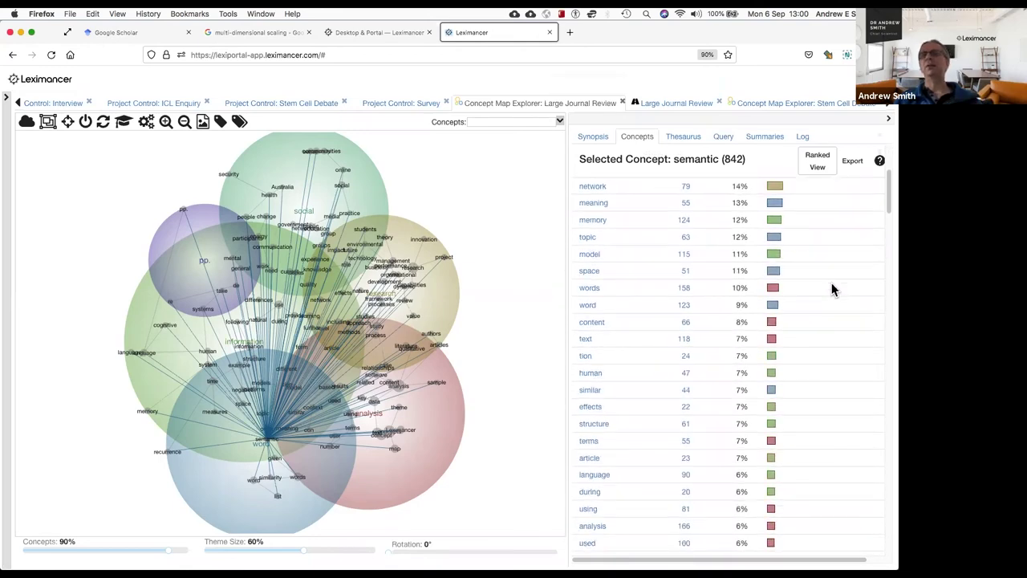
pyautogui.scroll(-15, 831, 288)
pyautogui.scroll(-15, 831, 294)
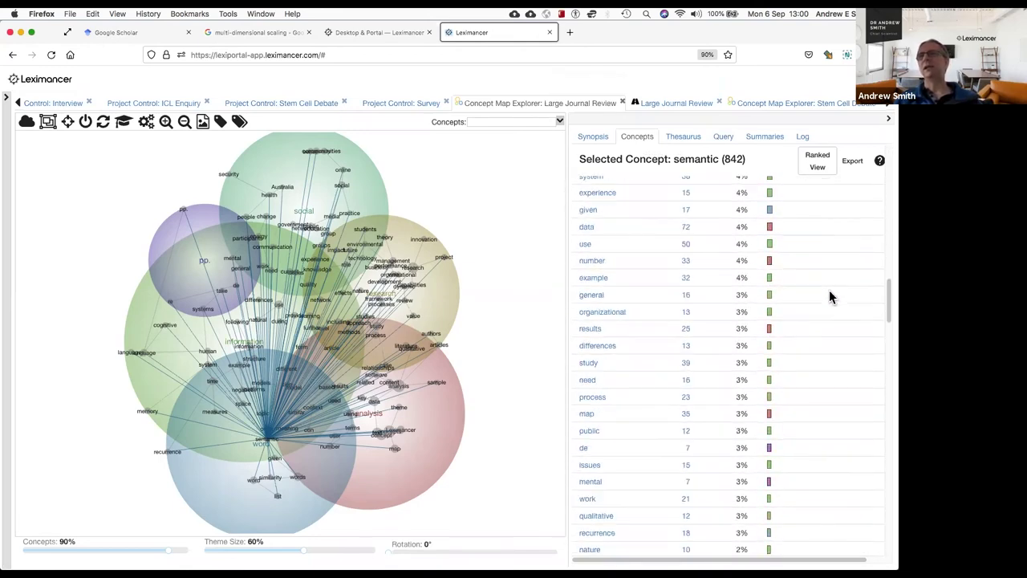
pyautogui.scroll(-15, 830, 297)
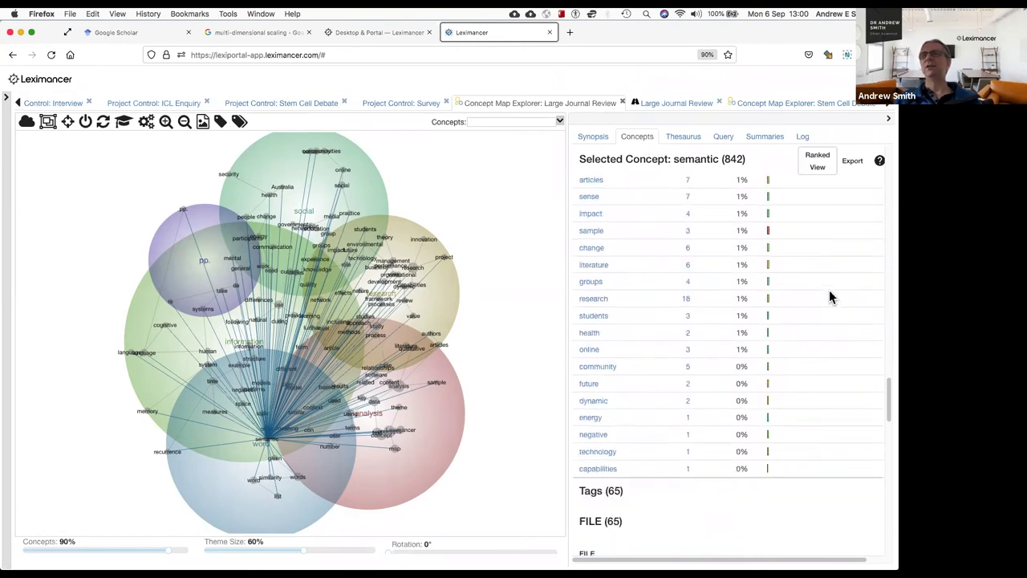
# Examine the file tags related to semantic, widening the results pane to show their co-count and likelihood columns.
pyautogui.scroll(-1, 830, 297)
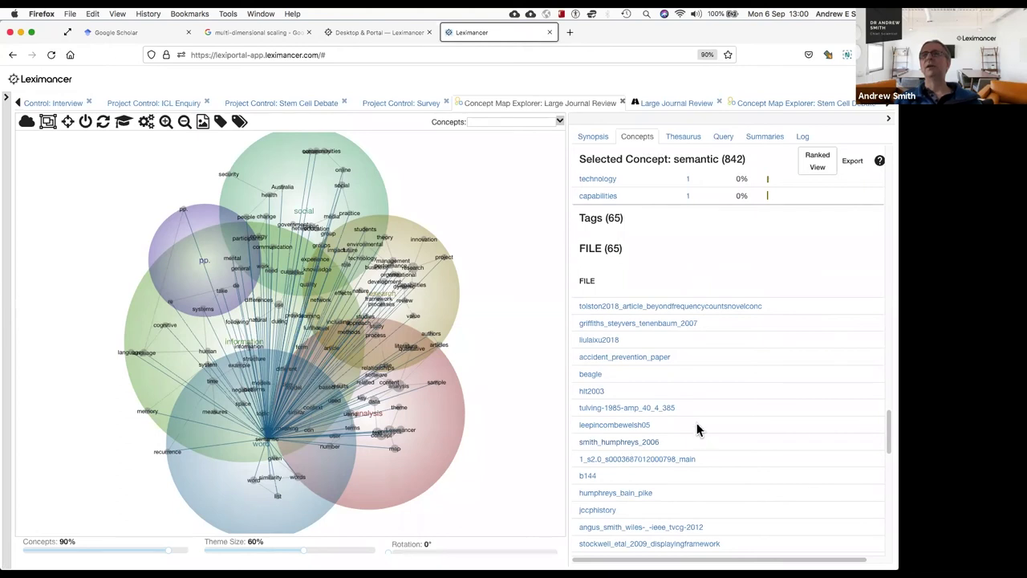
pyautogui.scroll(-3, 648, 353)
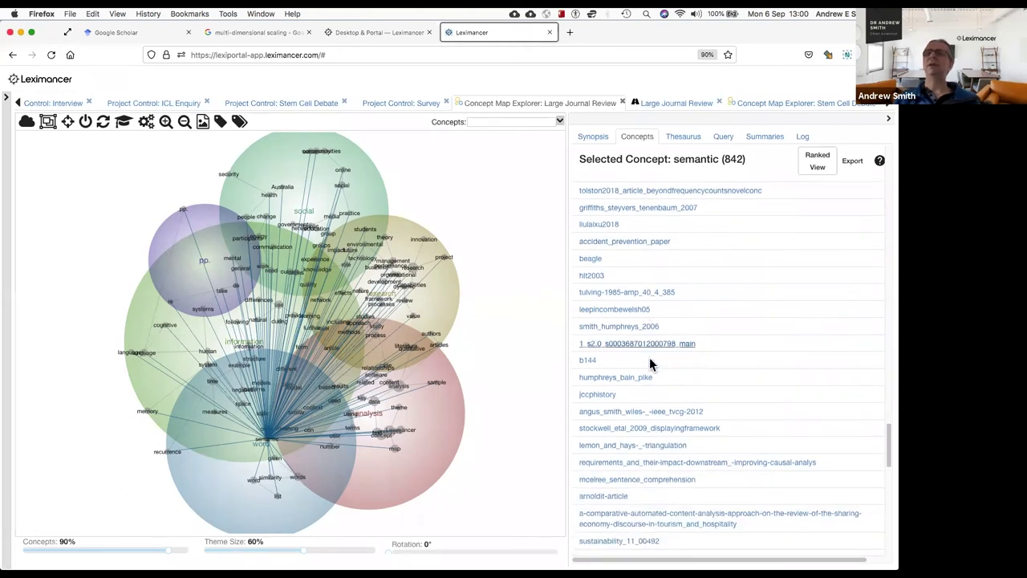
pyautogui.scroll(-3, 648, 410)
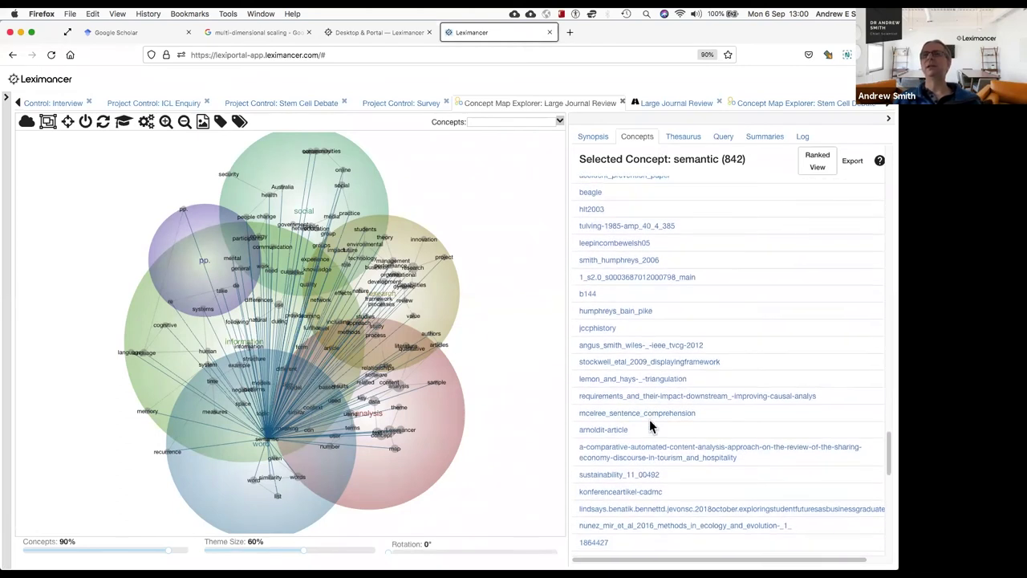
pyautogui.scroll(5, 651, 429)
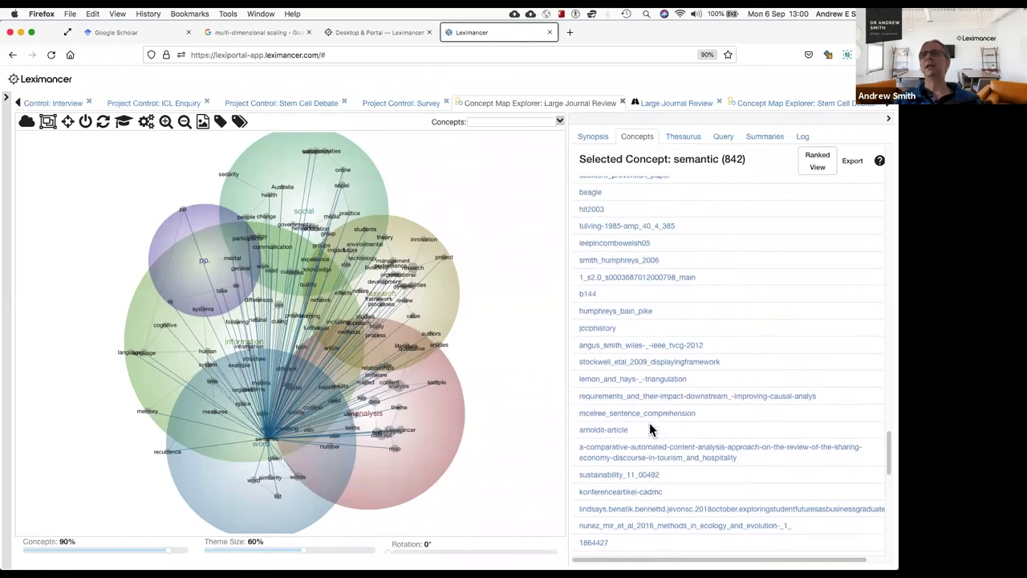
pyautogui.moveTo(566, 399); pyautogui.dragTo(388, 415)
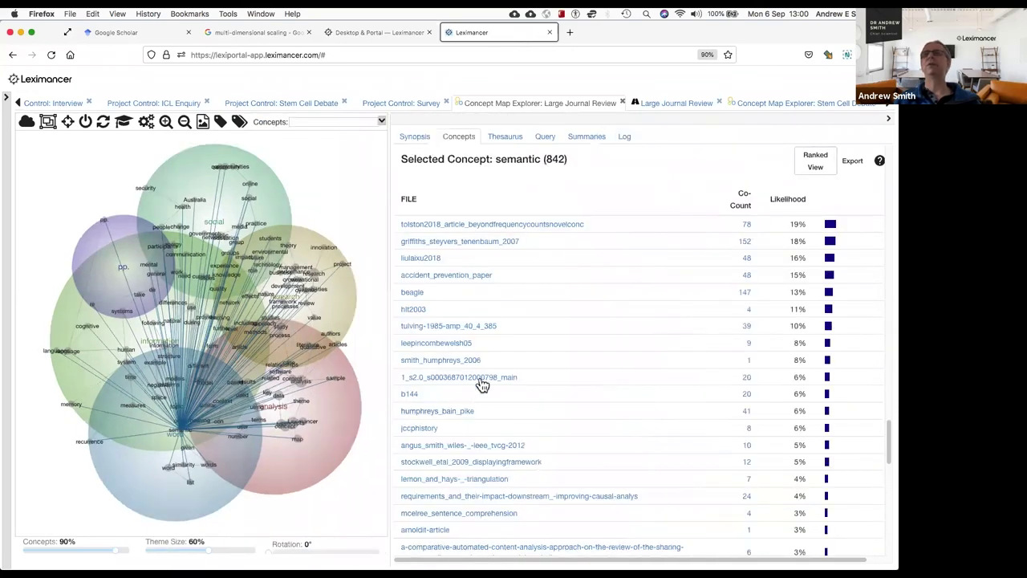
pyautogui.scroll(2, 501, 363)
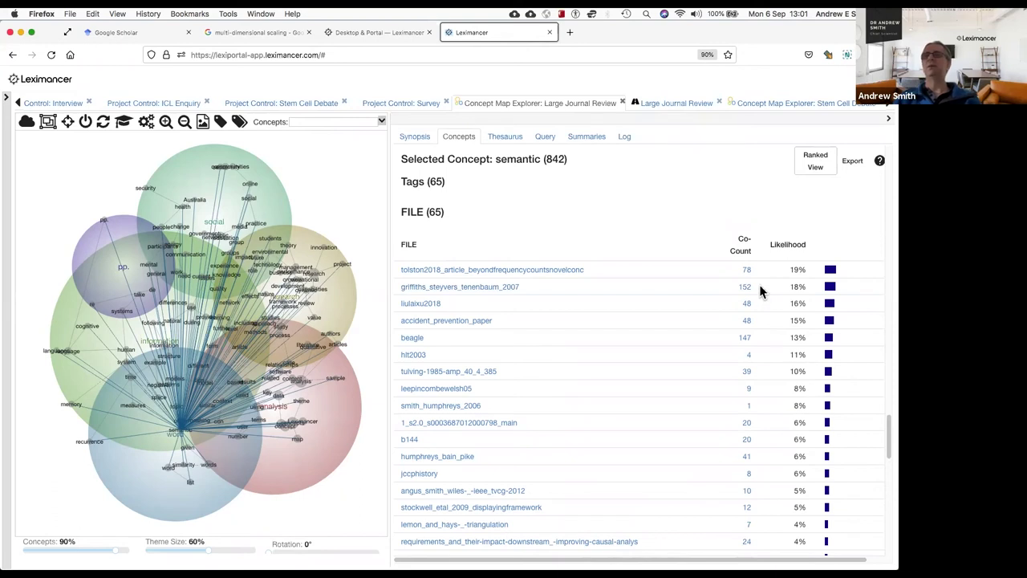
pyautogui.scroll(1, 644, 356)
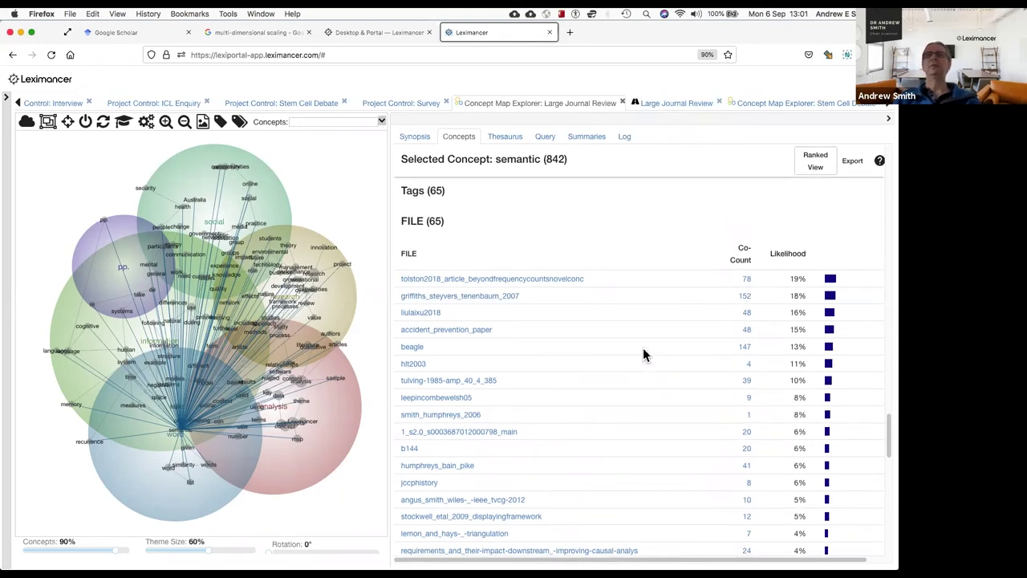
# Select the file tag griffiths_steyvers_tenenbaum_2007 and review the concepts related to it.
pyautogui.click(474, 298)
pyautogui.scroll(-15, 471, 298)
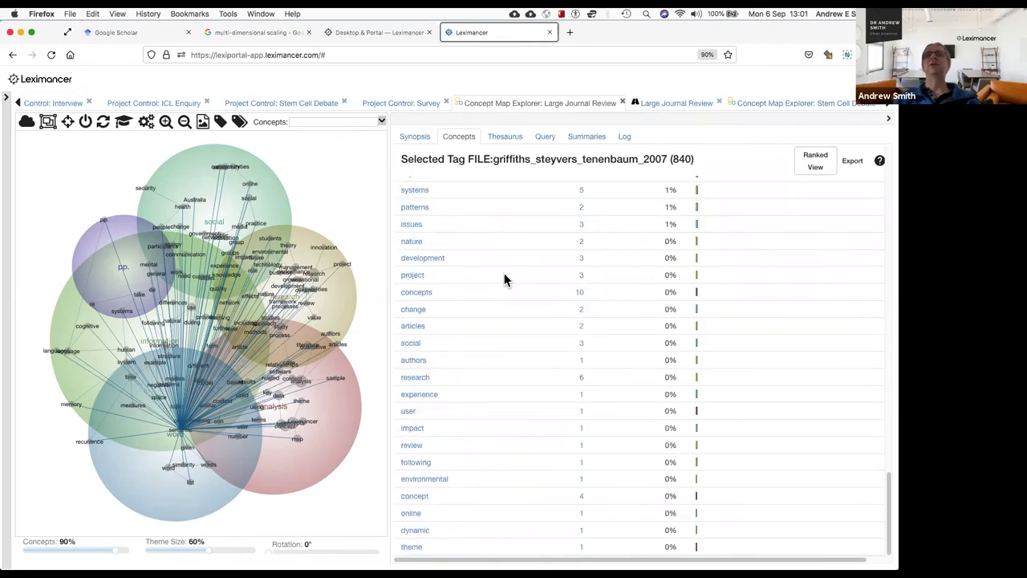
pyautogui.scroll(10, 504, 272)
pyautogui.scroll(10, 503, 281)
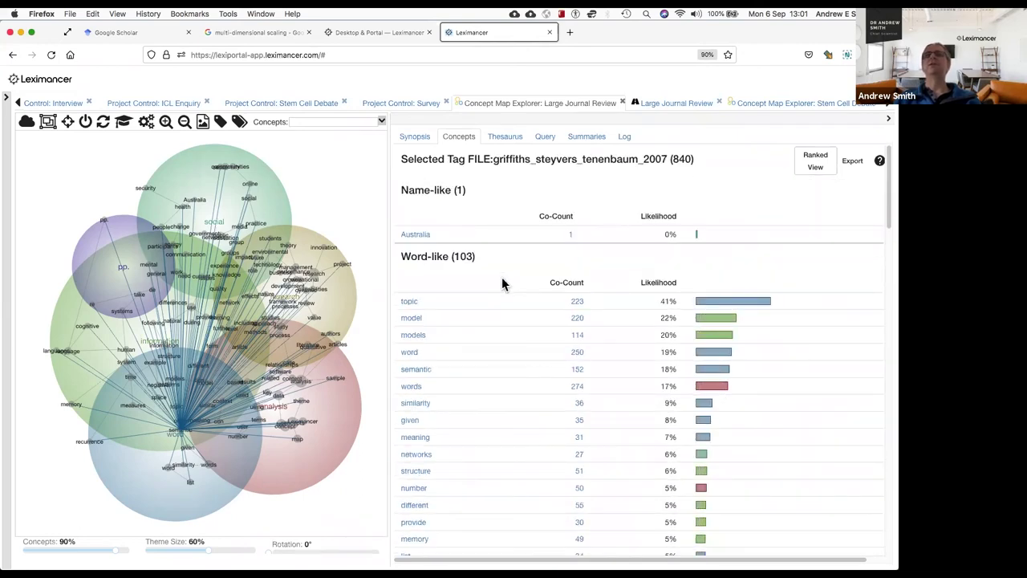
pyautogui.scroll(-1, 497, 255)
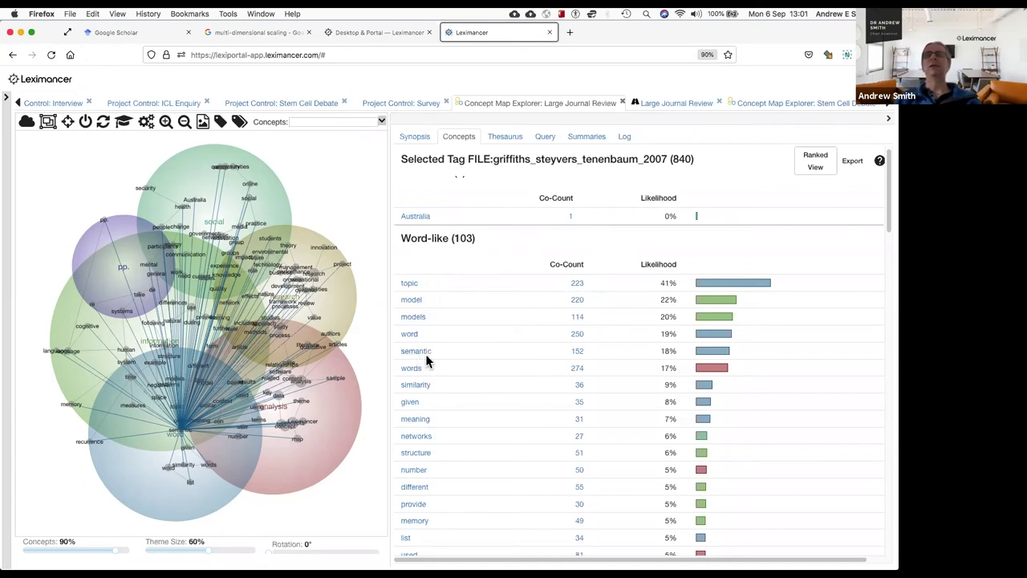
# Query the text where the griffiths_steyvers_tenenbaum_2007 tag and similarity co-occur and look through the excerpts.
pyautogui.click(579, 386)
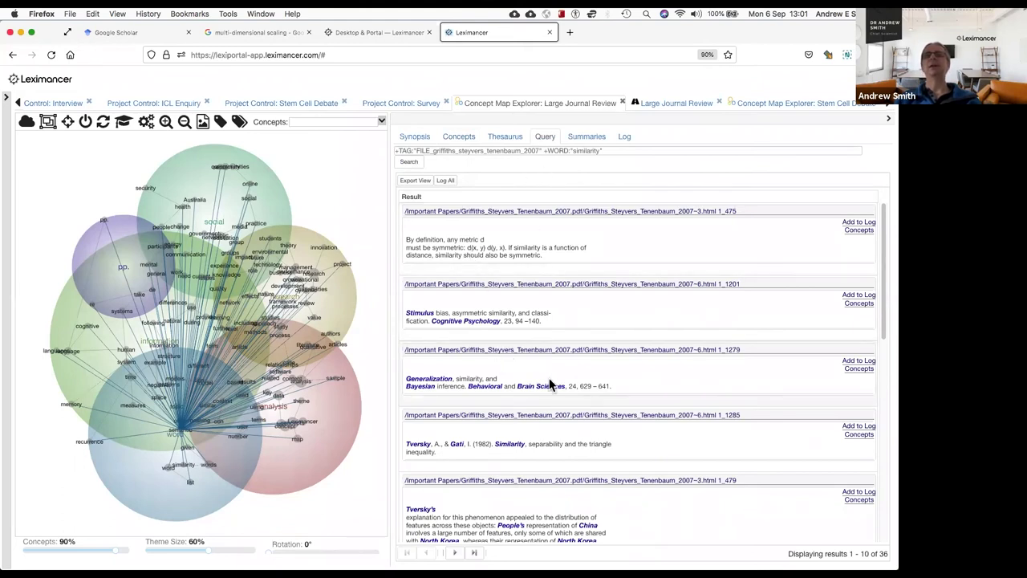
pyautogui.scroll(-2, 508, 386)
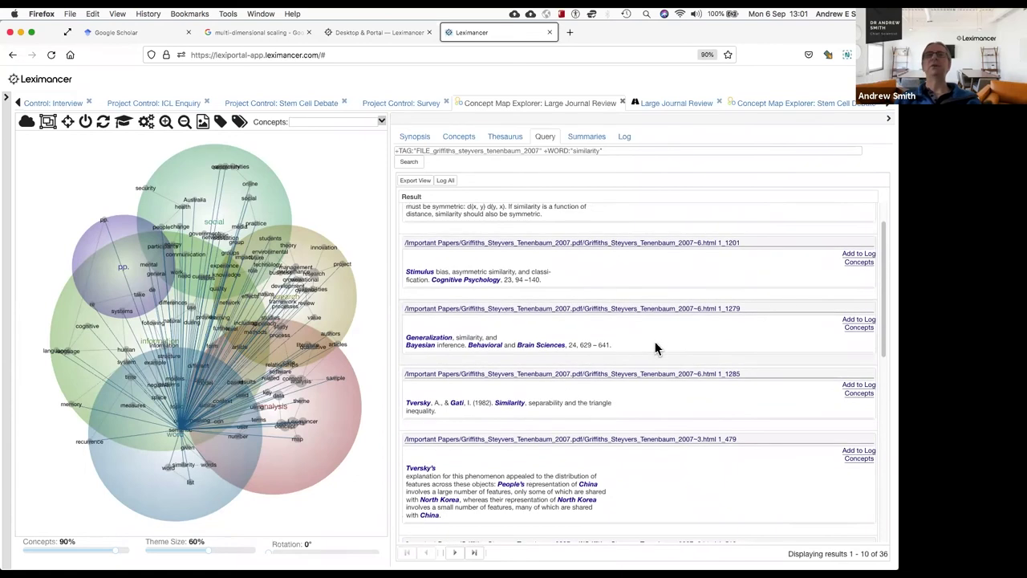
pyautogui.scroll(2, 656, 350)
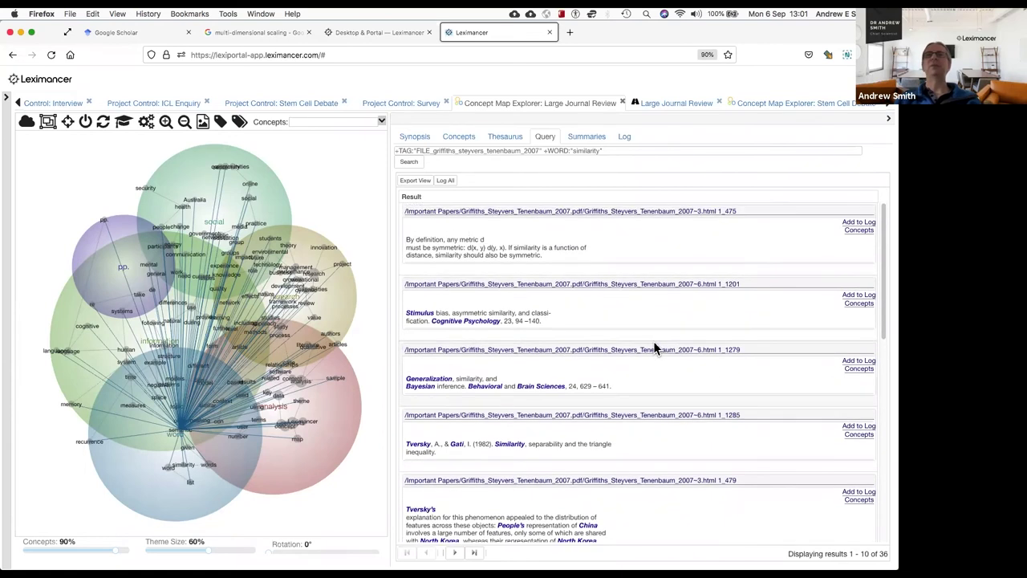
# Open the source document of the second Griffiths_Steyvers_Tenenbaum_2007.pdf excerpt, browse its reference list from the start, and close it.
pyautogui.click(614, 286)
pyautogui.scroll(2, 579, 305)
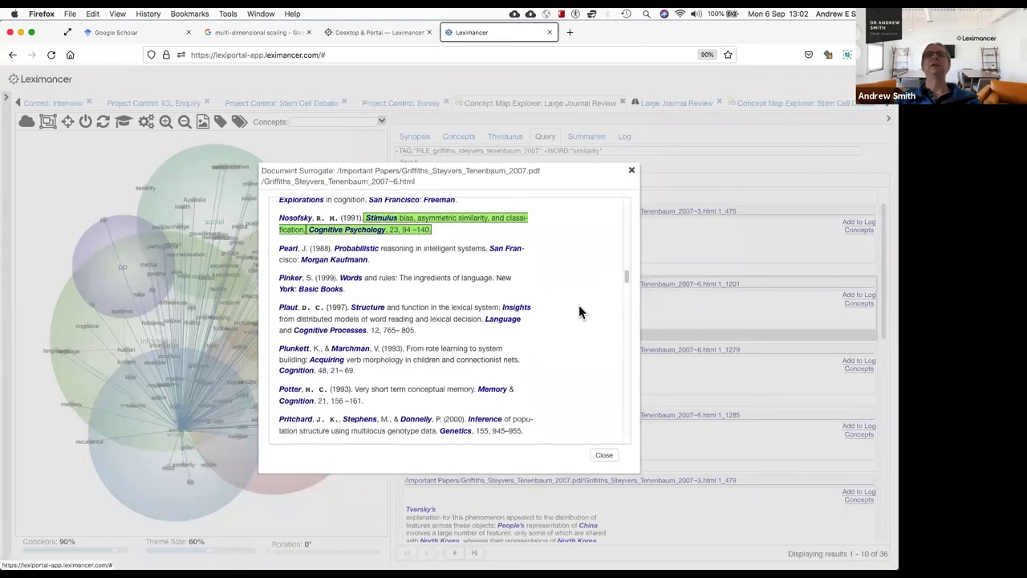
pyautogui.scroll(10, 580, 312)
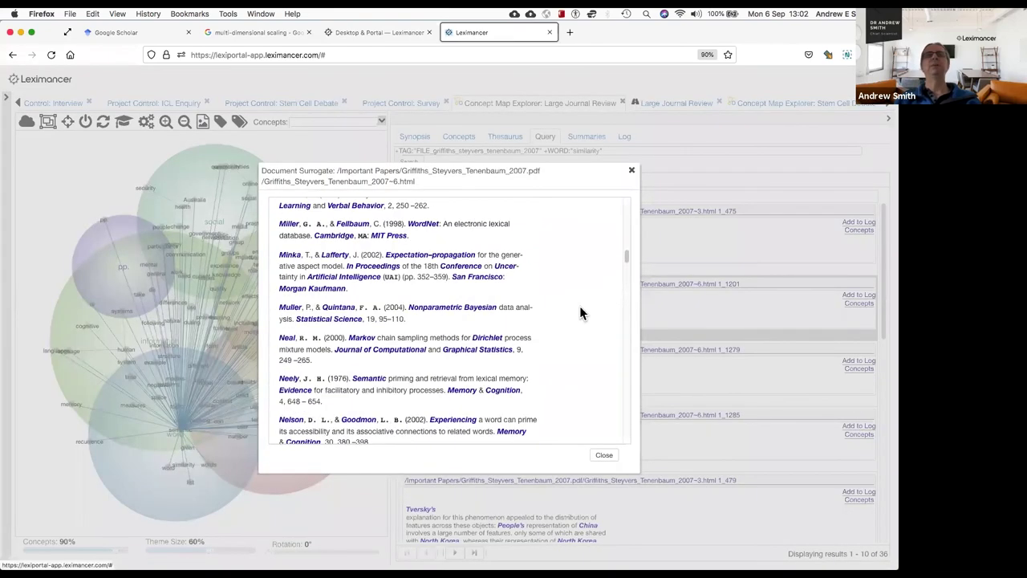
pyautogui.scroll(8, 580, 312)
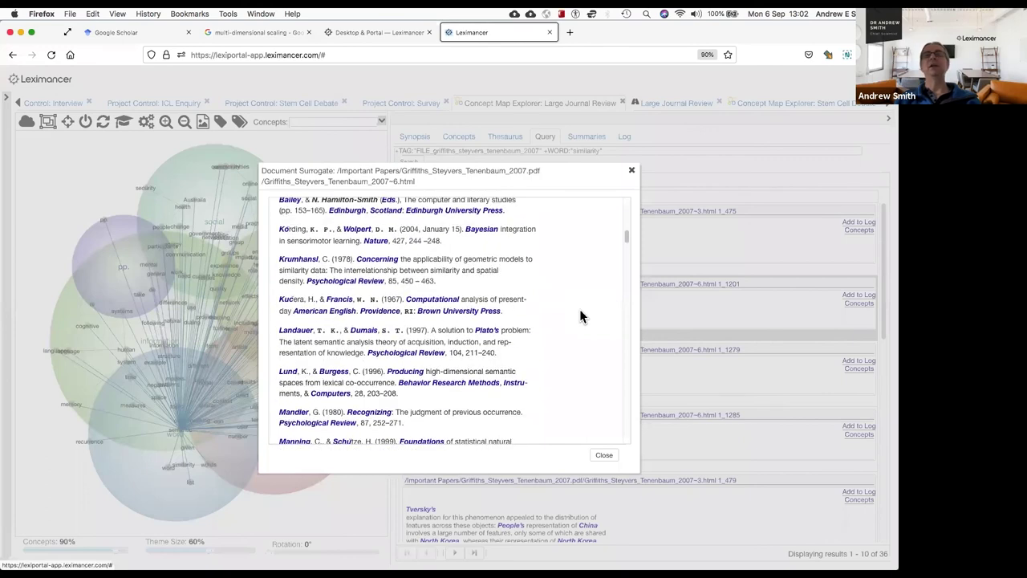
pyautogui.scroll(4, 581, 316)
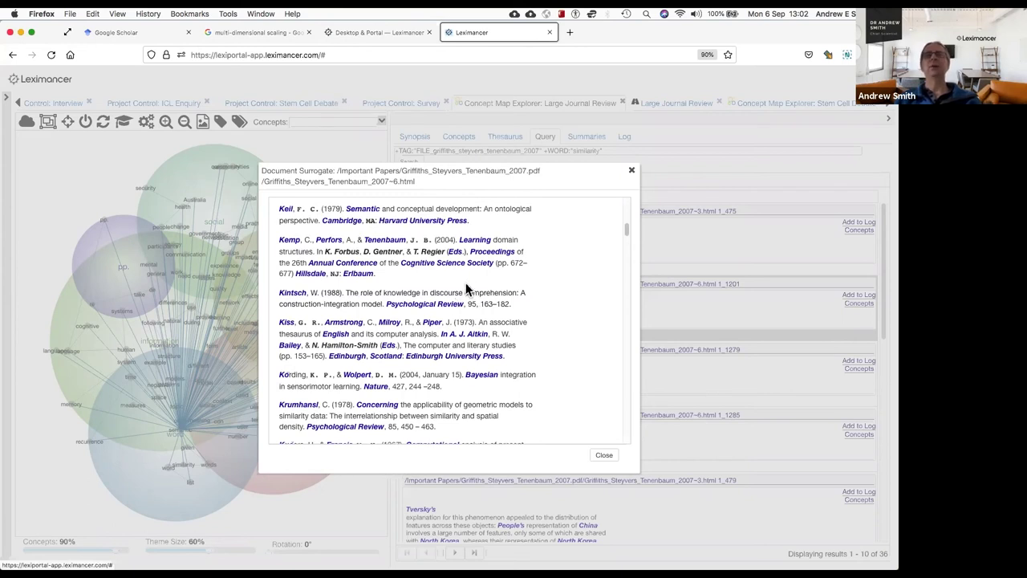
pyautogui.moveTo(627, 234); pyautogui.dragTo(626, 207)
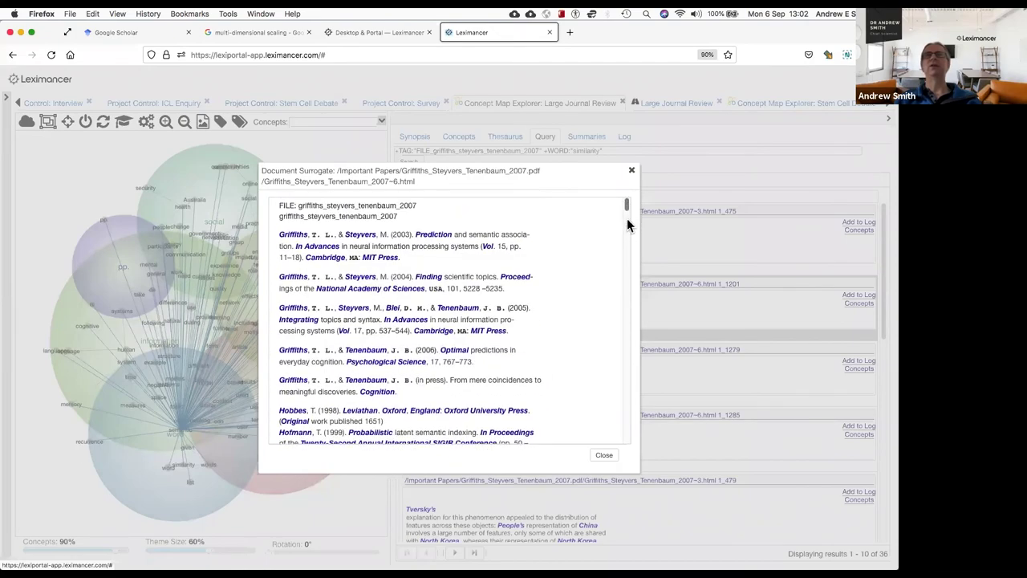
pyautogui.scroll(-15, 628, 222)
pyautogui.scroll(-5, 642, 191)
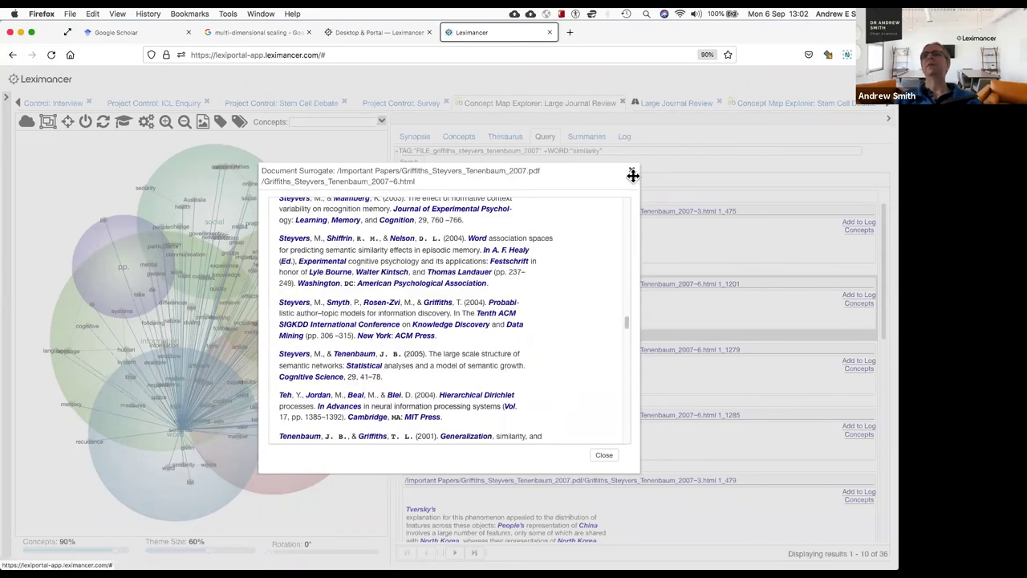
pyautogui.click(659, 175)
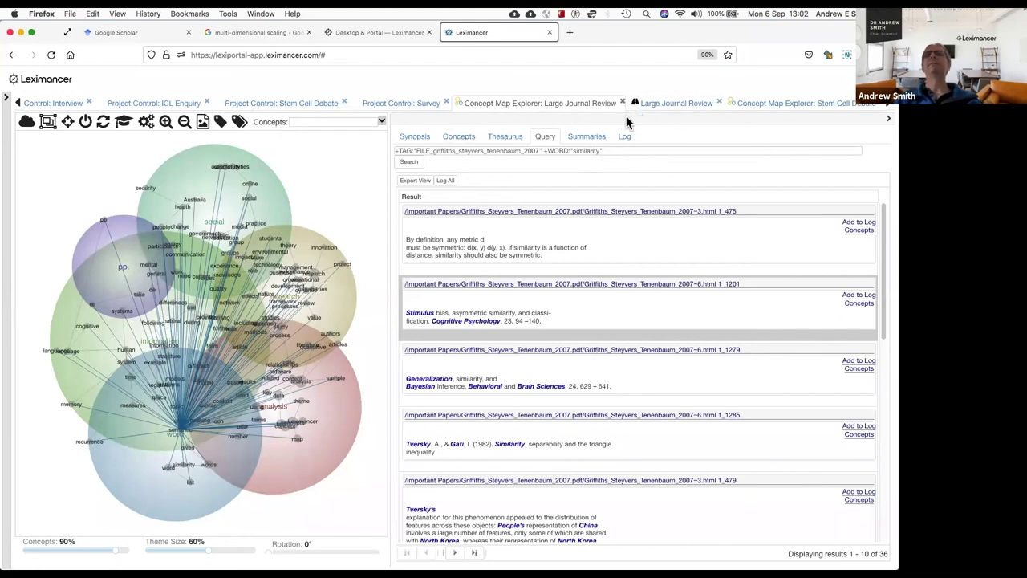
# View the Interview project control and the Stem Cell Debate concept map, and bring up the Stem Cell Debate project control.
pyautogui.click(40, 105)
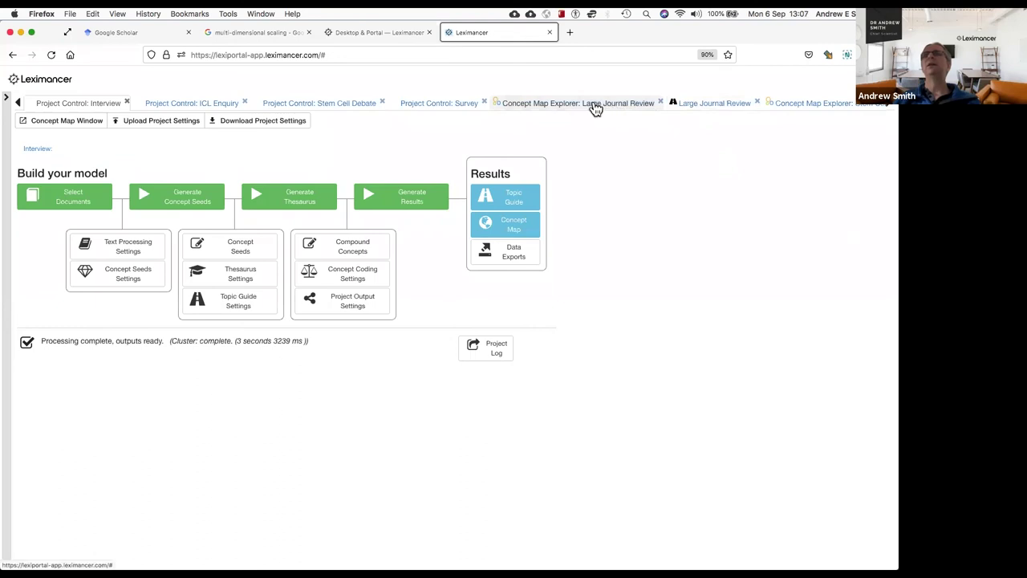
pyautogui.click(807, 102)
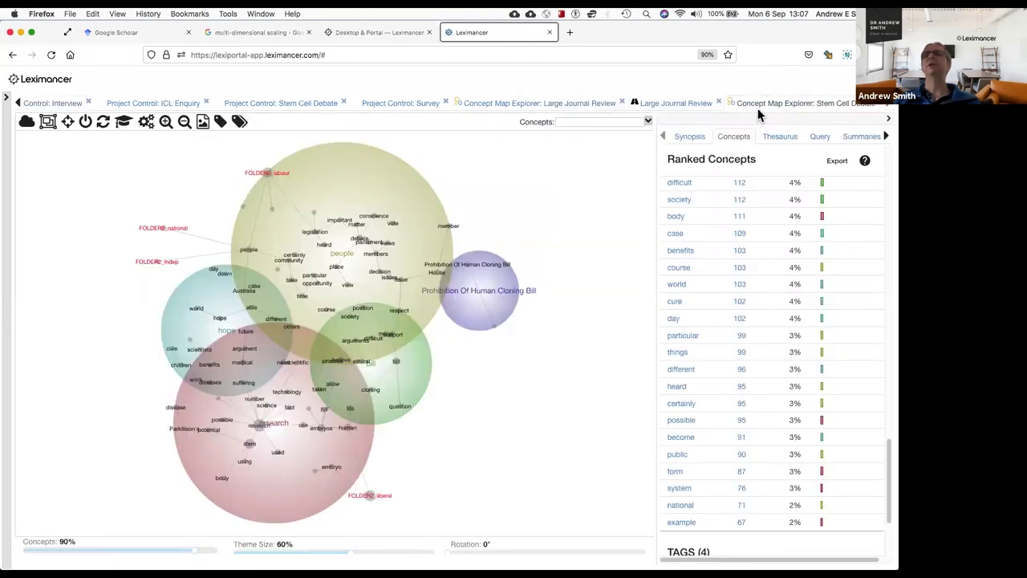
pyautogui.click(306, 104)
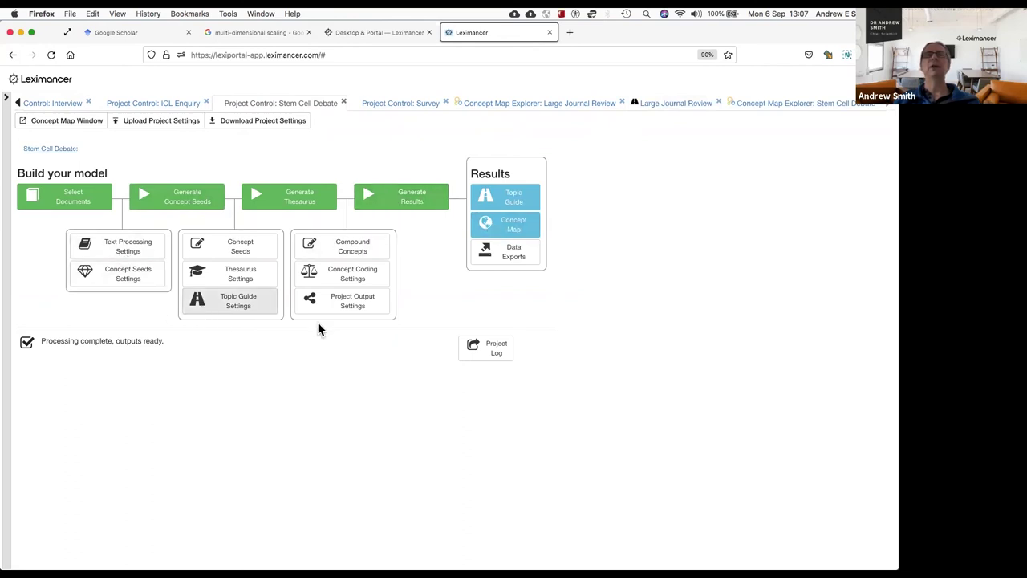
# Open the Stem Cell Debate topic guide and show the text matching the Disease topic under Diseases Disease.
pyautogui.click(514, 199)
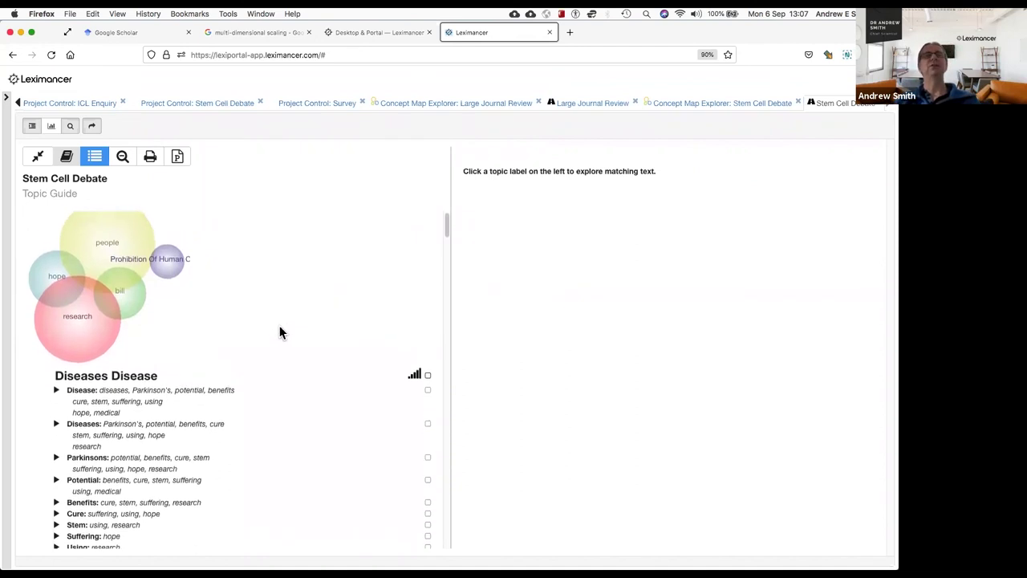
pyautogui.scroll(-2, 225, 324)
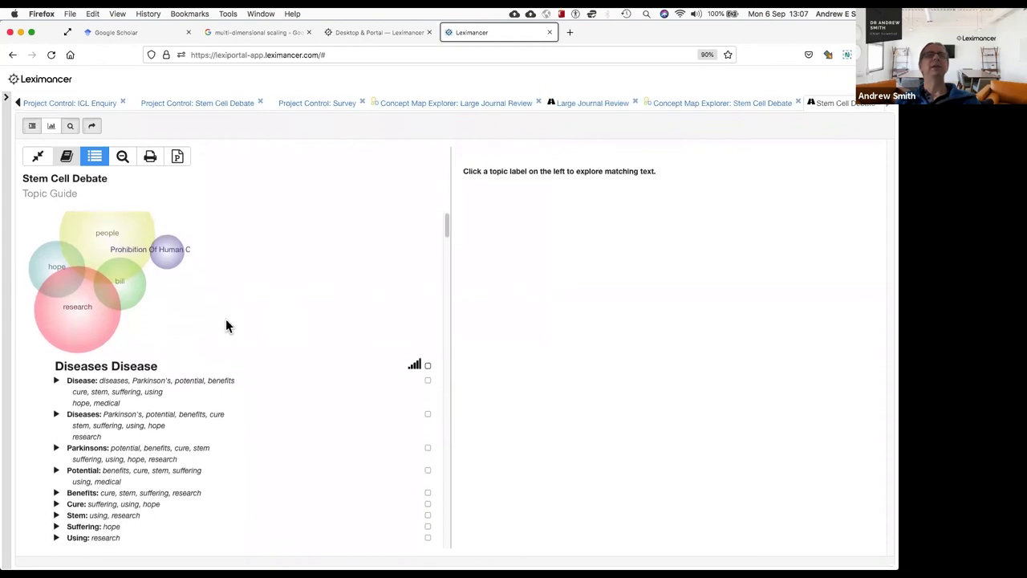
pyautogui.scroll(-2, 223, 330)
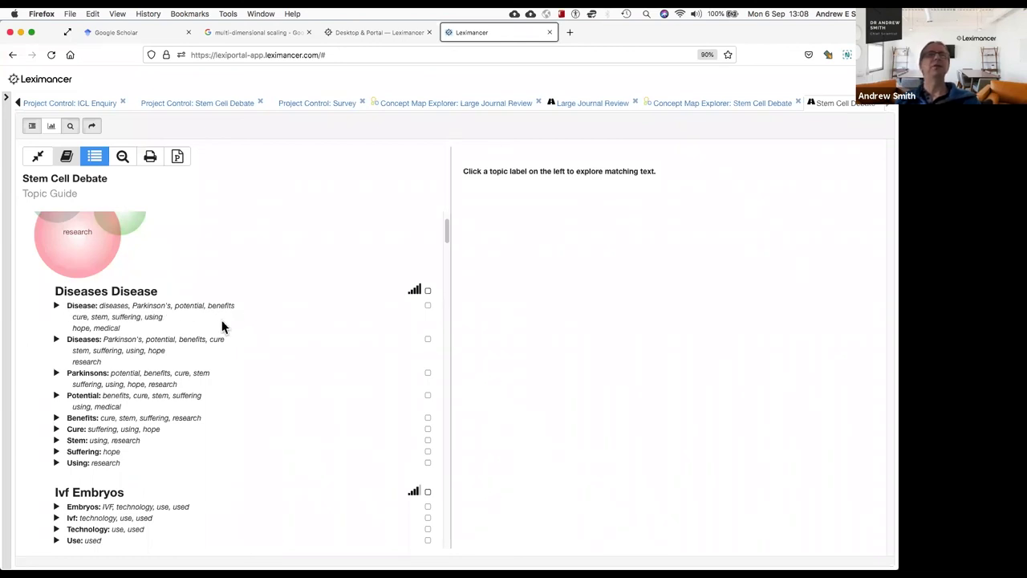
pyautogui.click(128, 311)
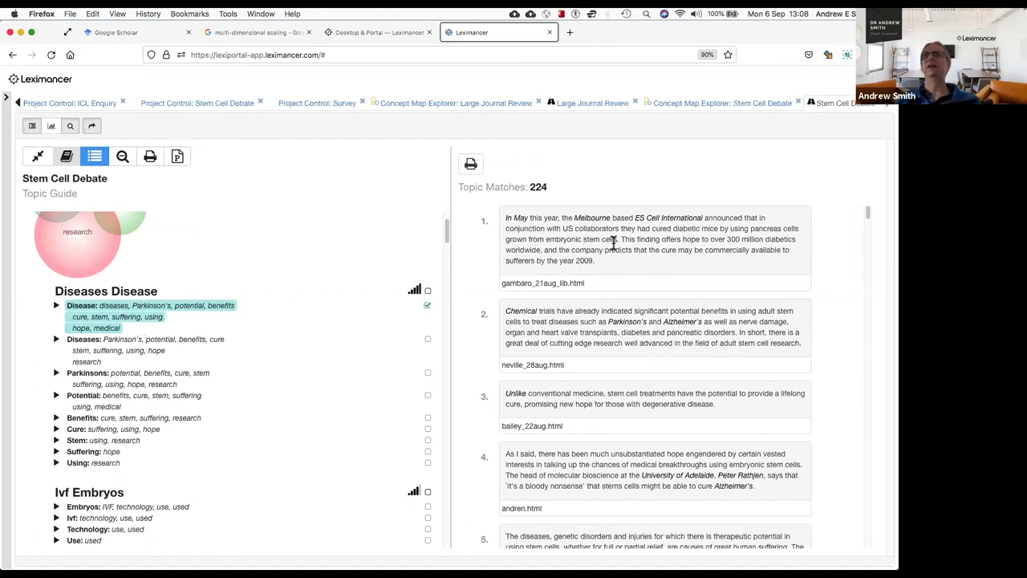
# Examine the other topic groups in the Stem Cell Debate topic guide, from Ivf Embryos through Parkinsons Used.
pyautogui.scroll(-3, 282, 357)
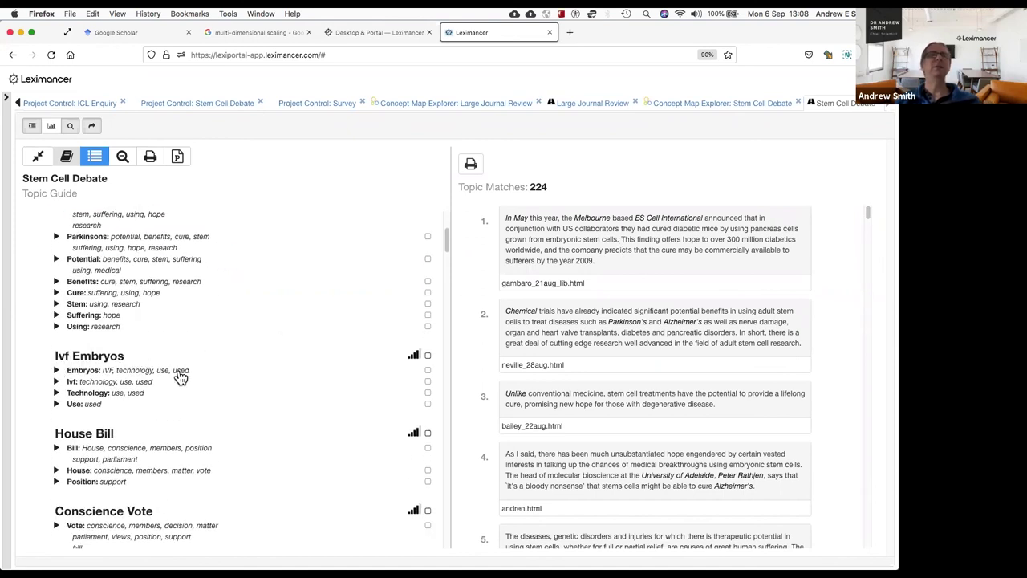
pyautogui.scroll(-1, 186, 365)
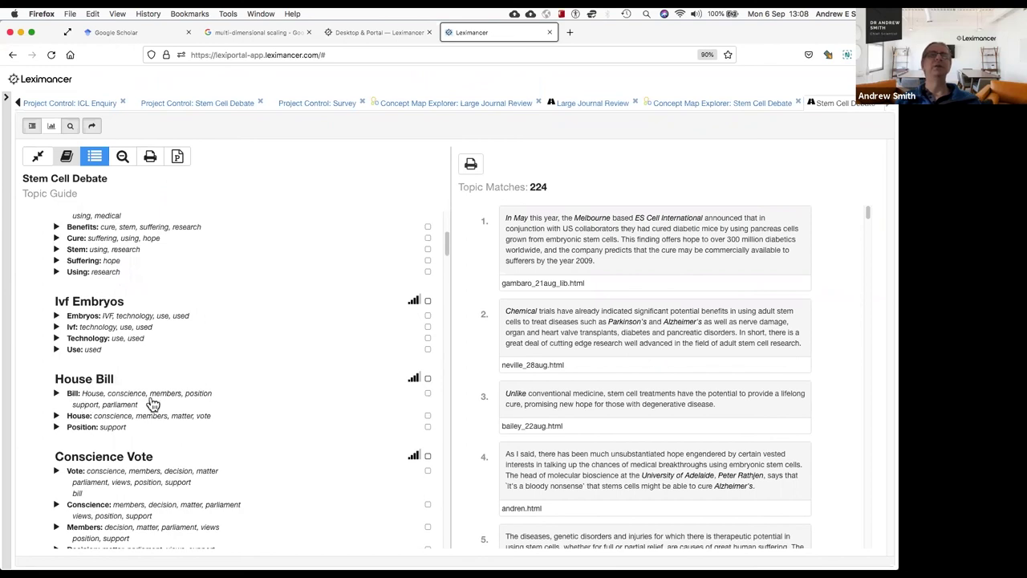
pyautogui.scroll(-3, 275, 390)
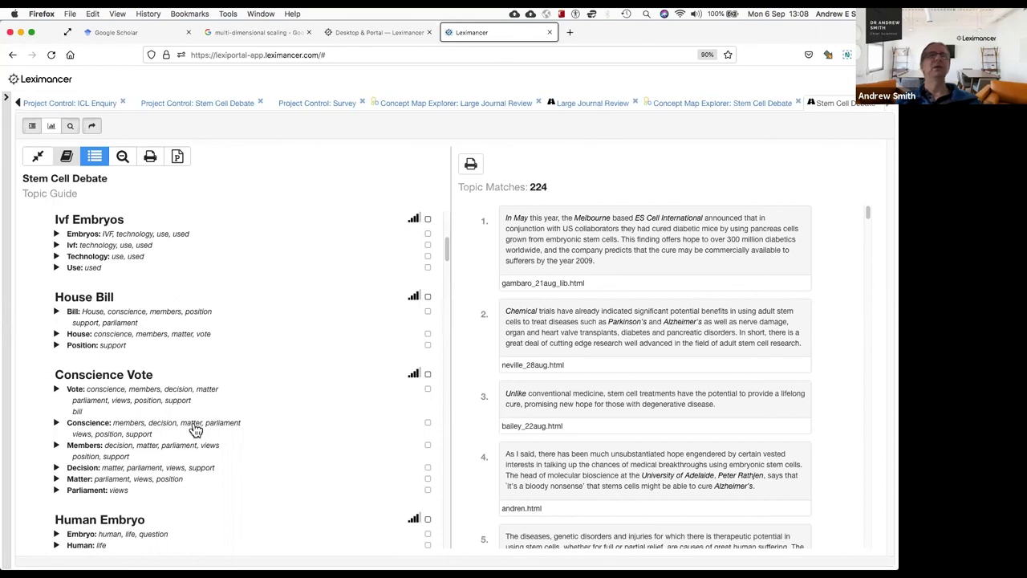
pyautogui.scroll(-2, 188, 425)
pyautogui.scroll(-4, 187, 426)
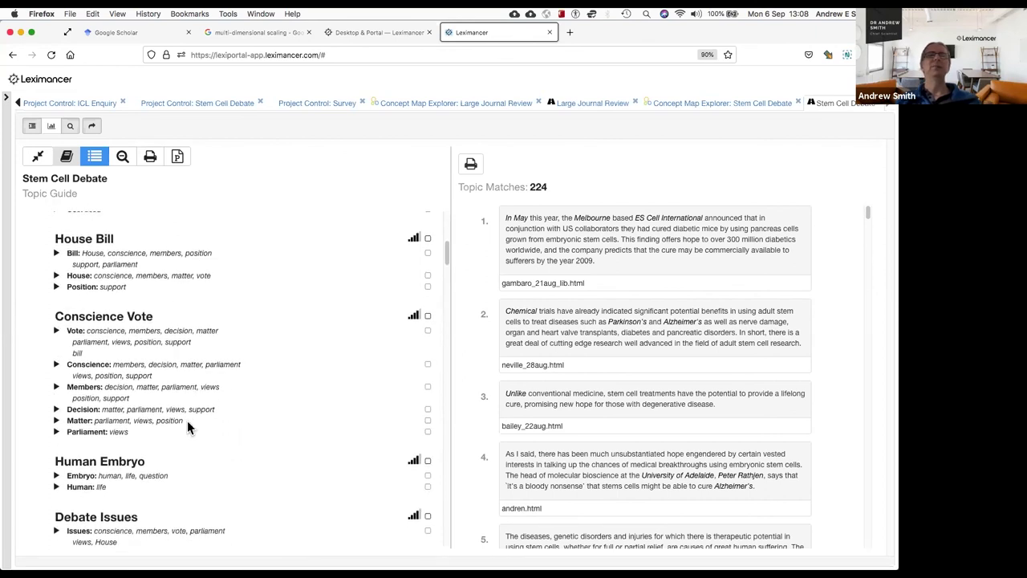
pyautogui.scroll(-2, 187, 426)
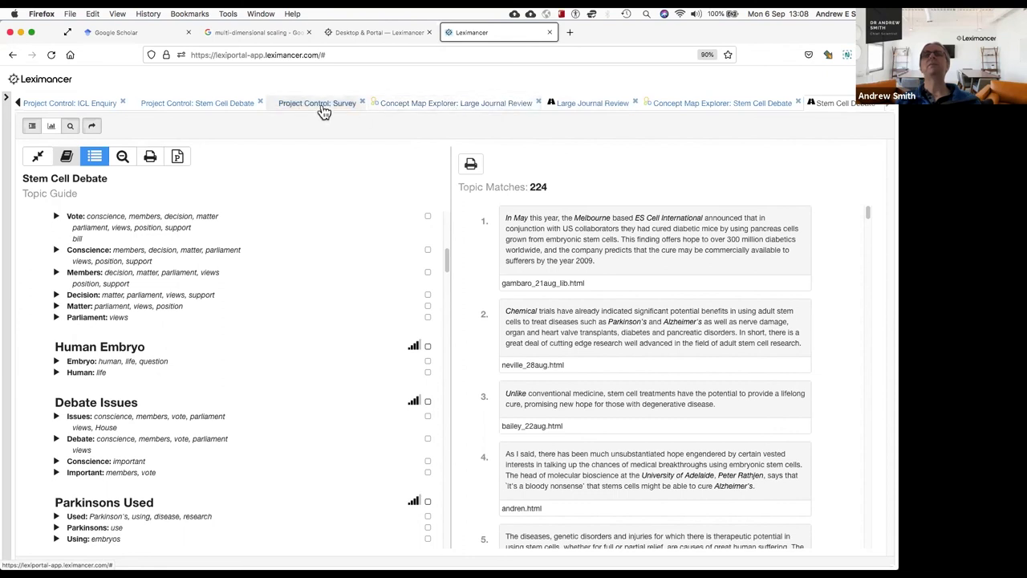
# Switch to the Large Journal Review topic guide and examine its topic groups from Concepts Concept to Performance Management.
pyautogui.click(581, 107)
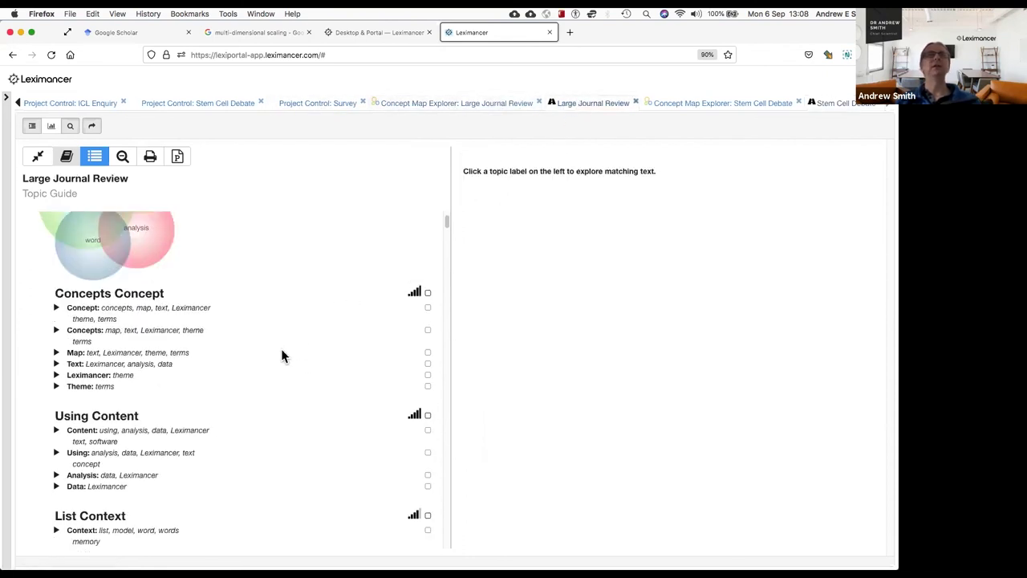
pyautogui.scroll(-3, 282, 353)
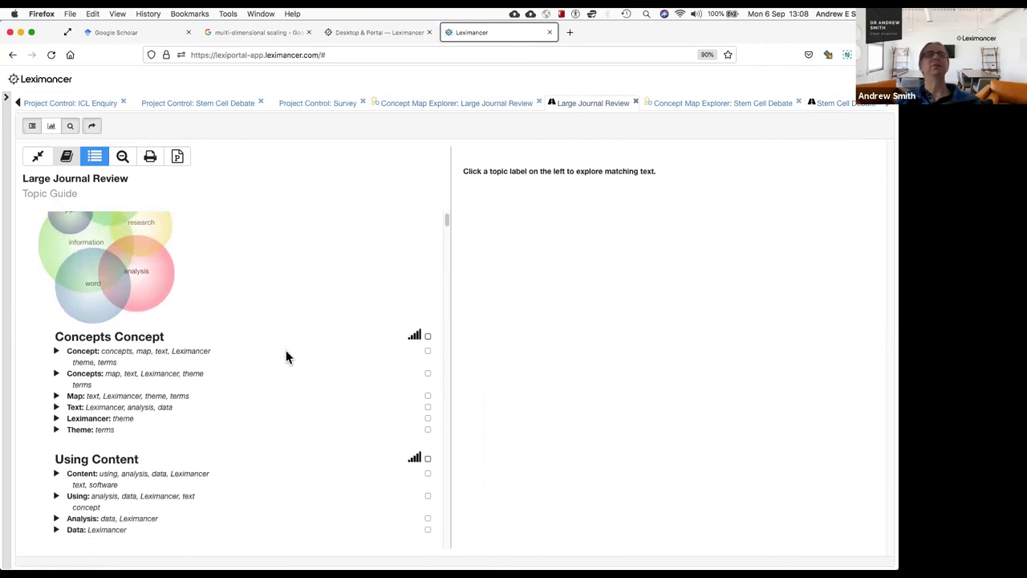
pyautogui.scroll(-1, 281, 355)
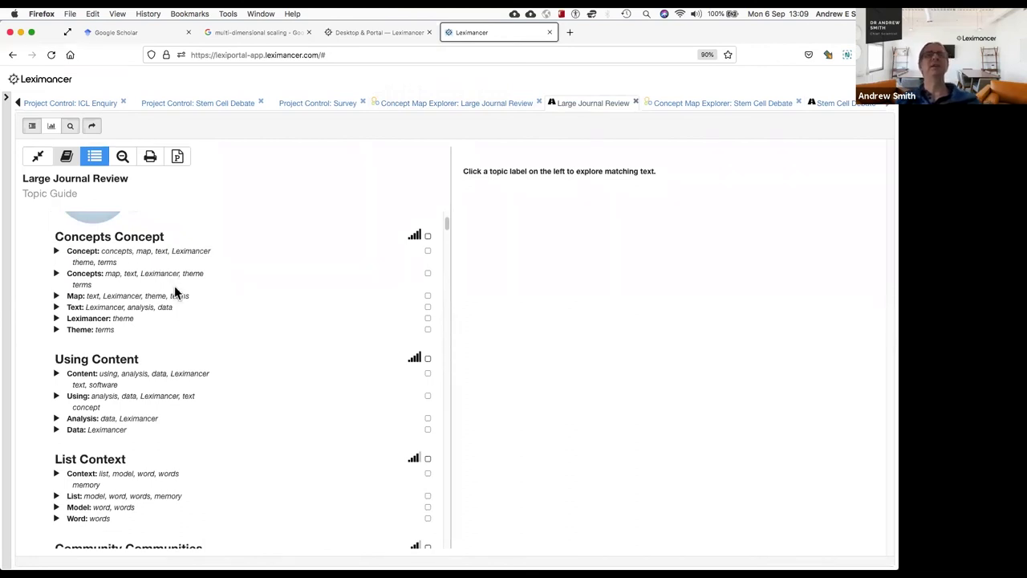
pyautogui.scroll(-1, 180, 309)
pyautogui.scroll(-1, 179, 305)
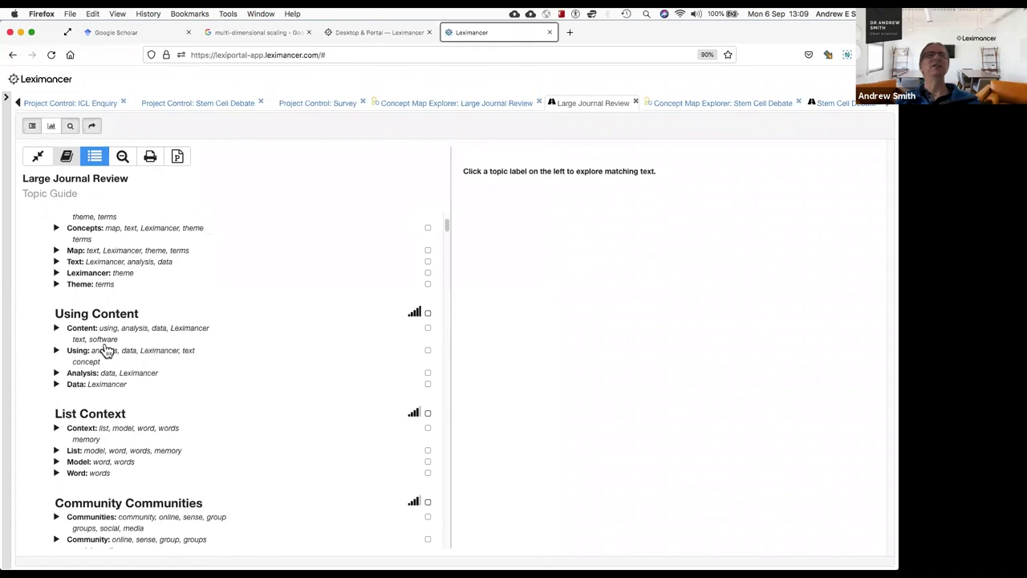
pyautogui.scroll(-1, 211, 361)
pyautogui.scroll(-2, 217, 369)
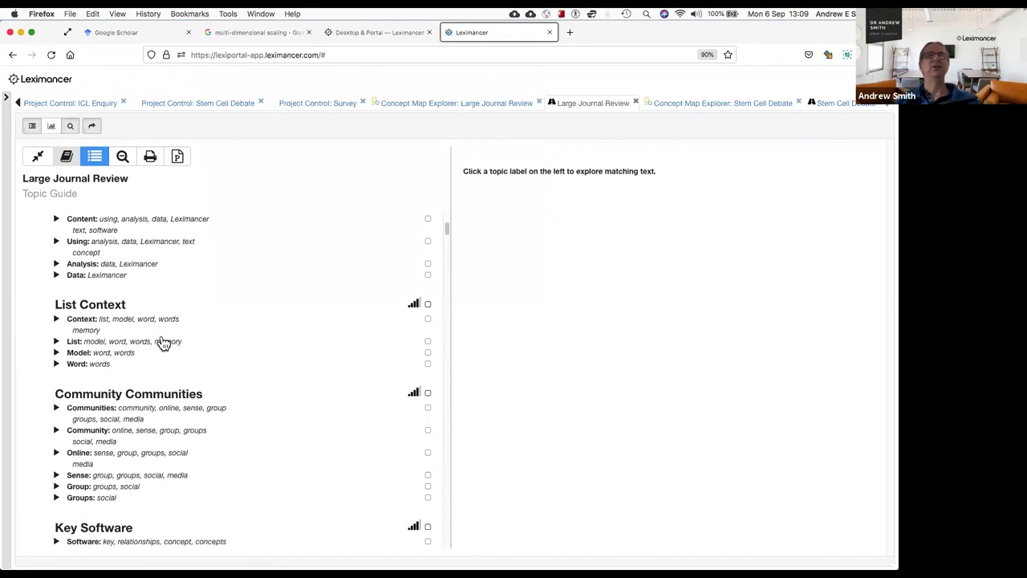
pyautogui.scroll(-2, 172, 347)
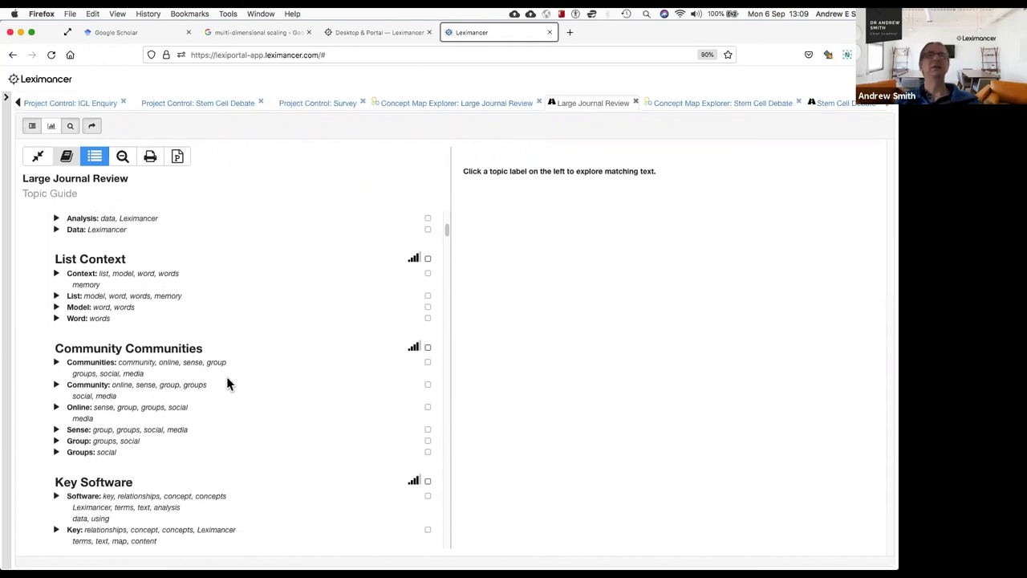
pyautogui.scroll(-5, 236, 379)
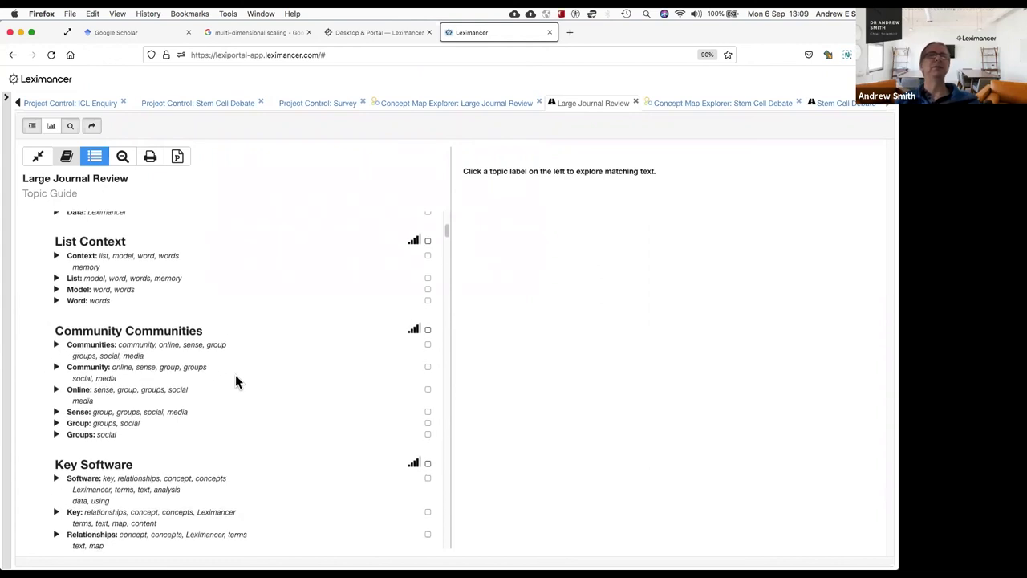
pyautogui.scroll(-4, 238, 383)
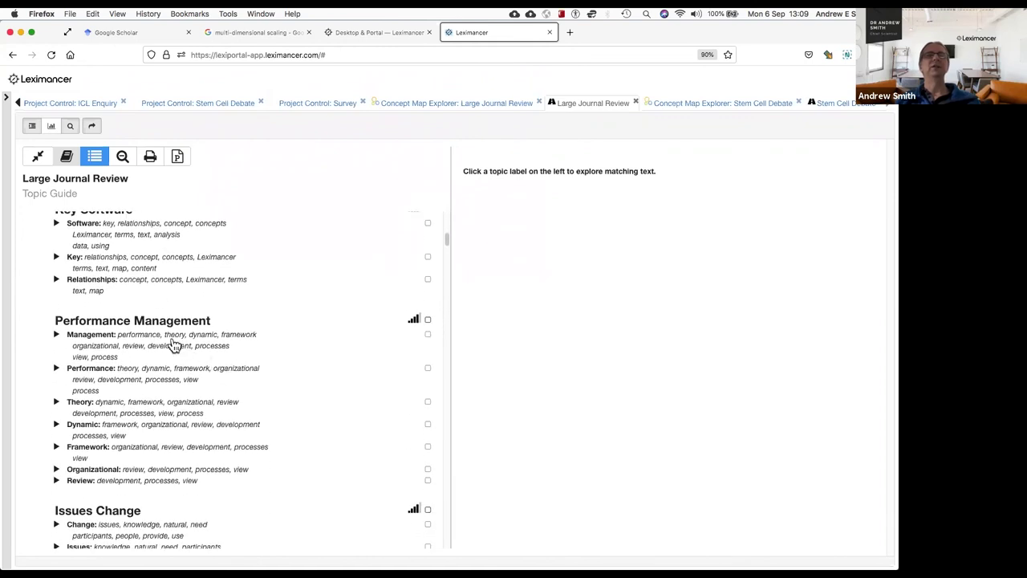
# Show the text matching the Performance Management topic group, open the first excerpt's source document and look through its highlighted matches.
pyautogui.click(157, 335)
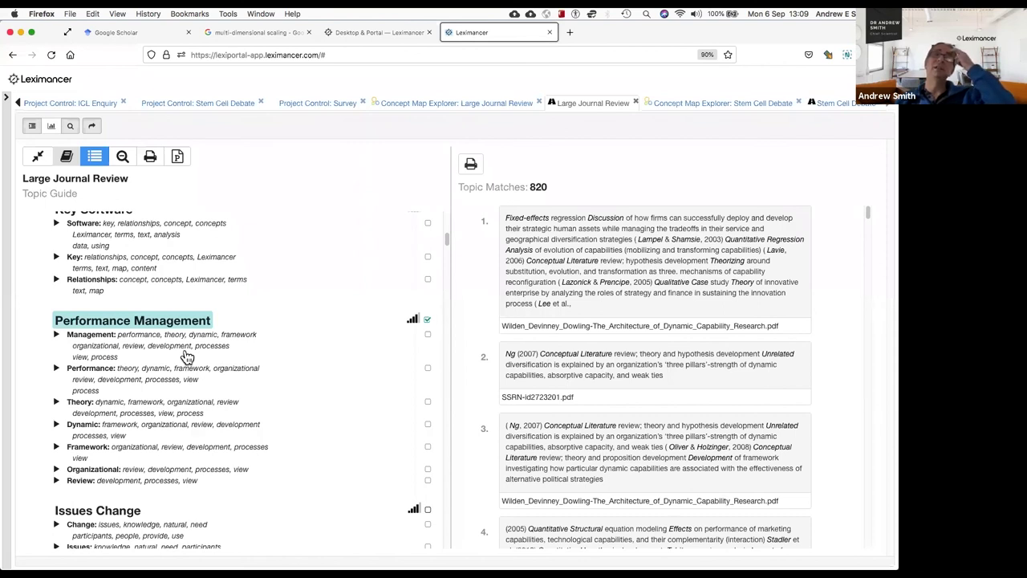
pyautogui.click(609, 249)
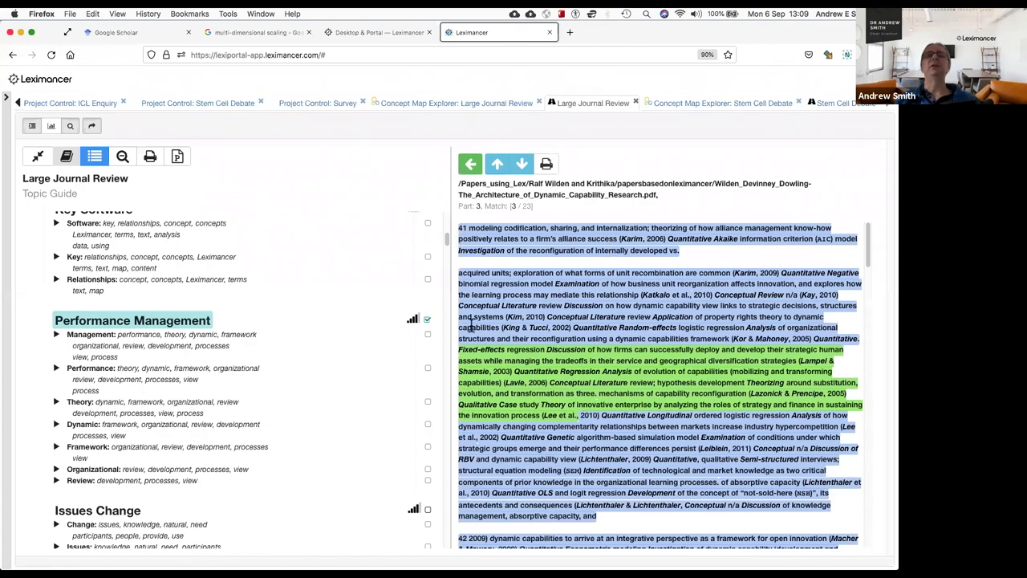
pyautogui.scroll(-6, 589, 343)
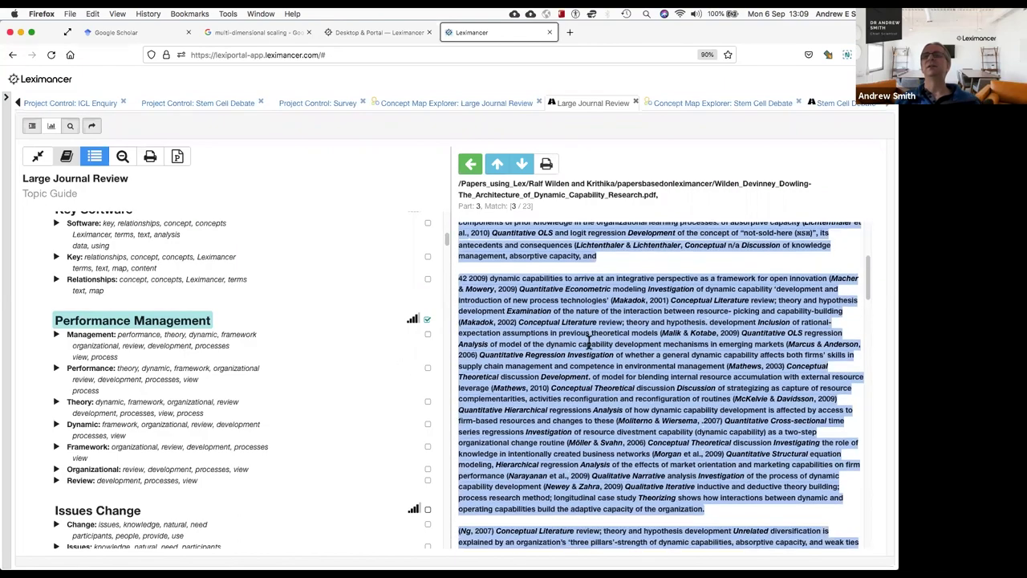
pyautogui.scroll(-15, 588, 343)
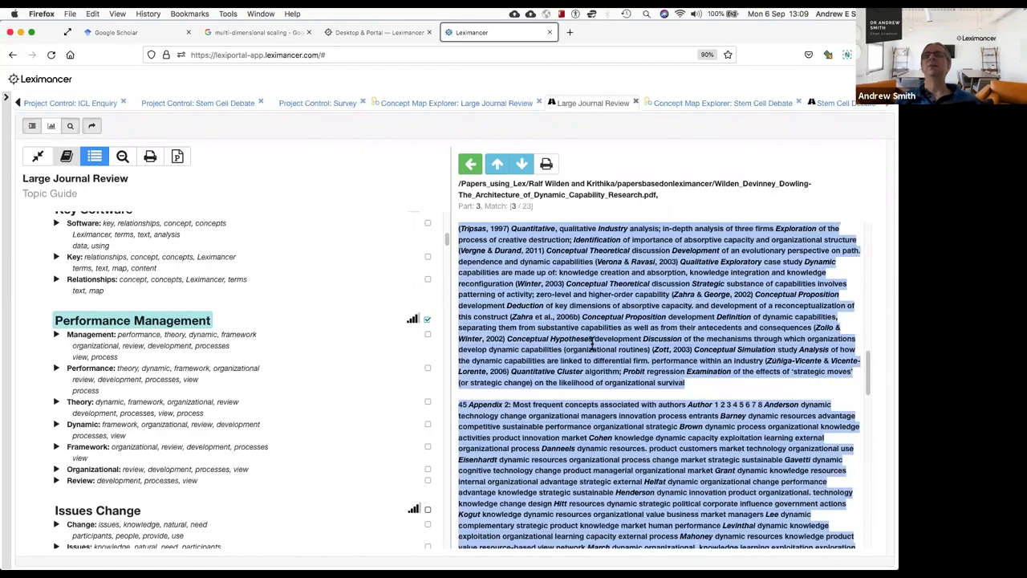
pyautogui.scroll(-10, 591, 344)
pyautogui.scroll(8, 591, 345)
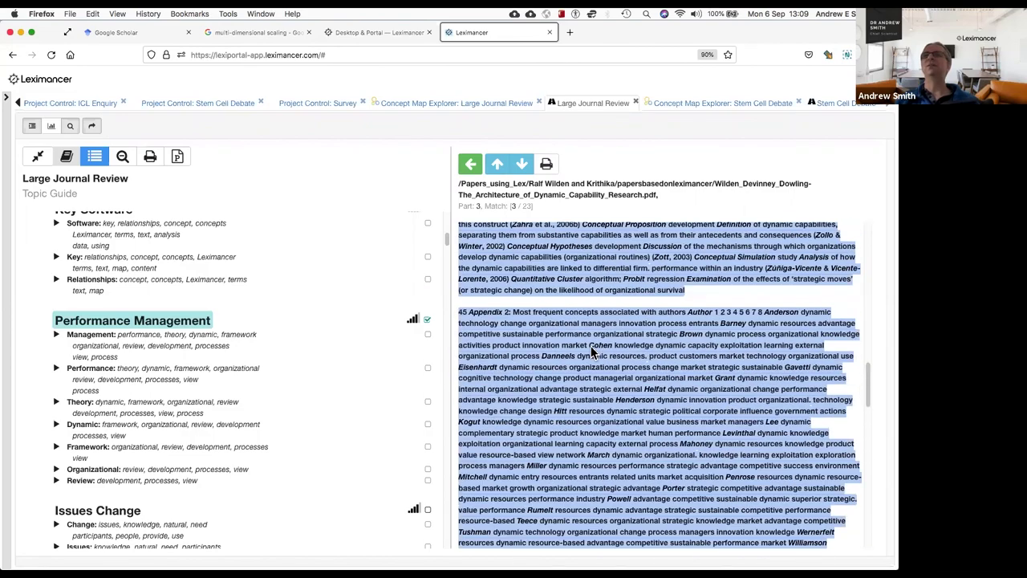
pyautogui.scroll(20, 592, 351)
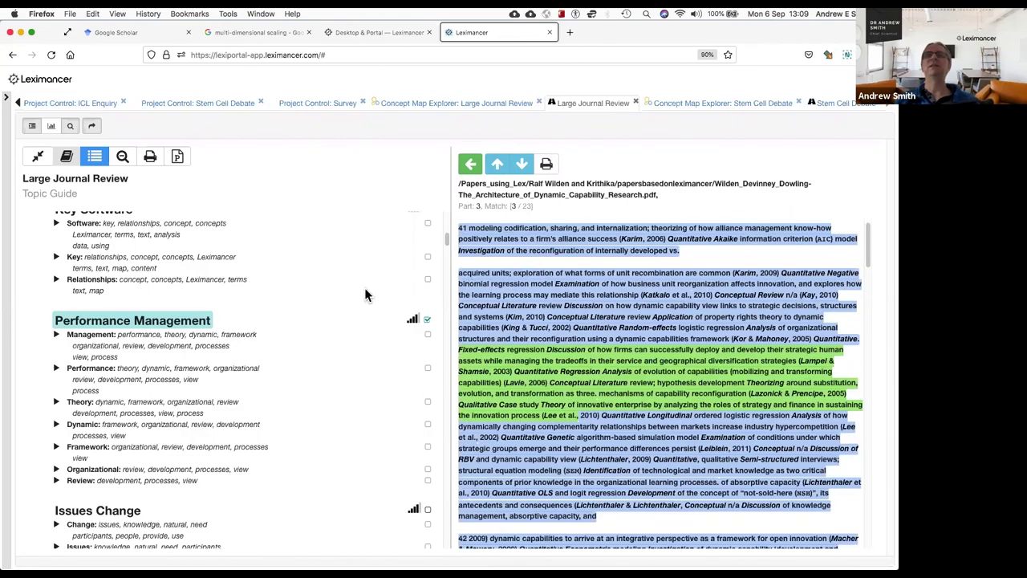
# Show the text matching the Software topic under Key Software and open the second excerpt in its source document.
pyautogui.scroll(3, 191, 271)
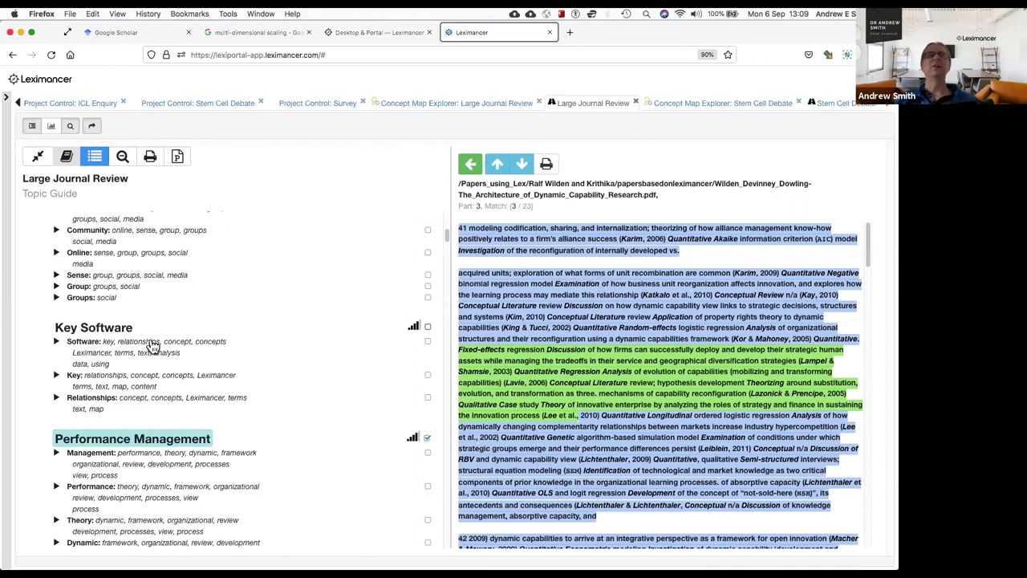
pyautogui.click(181, 342)
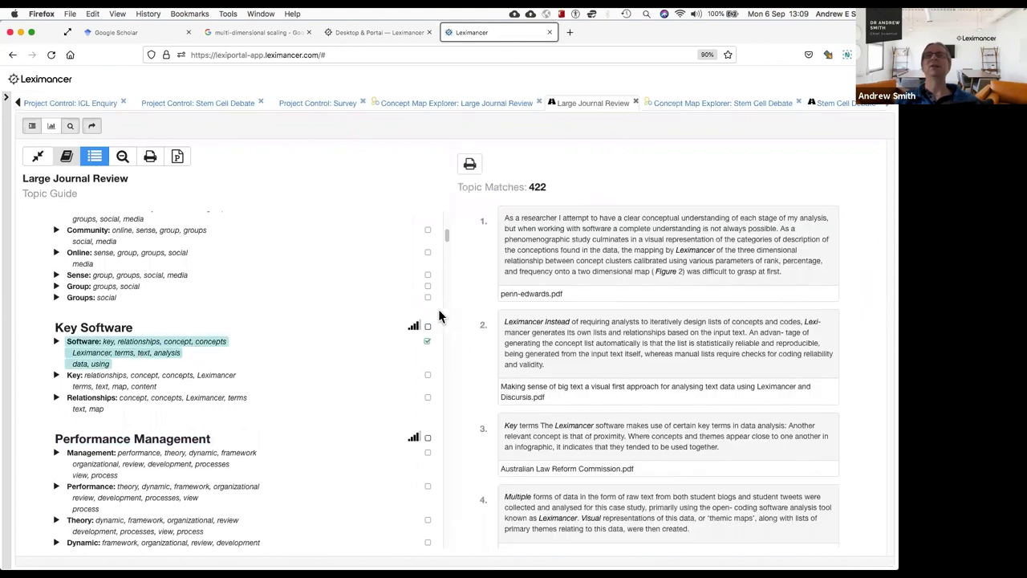
pyautogui.click(603, 325)
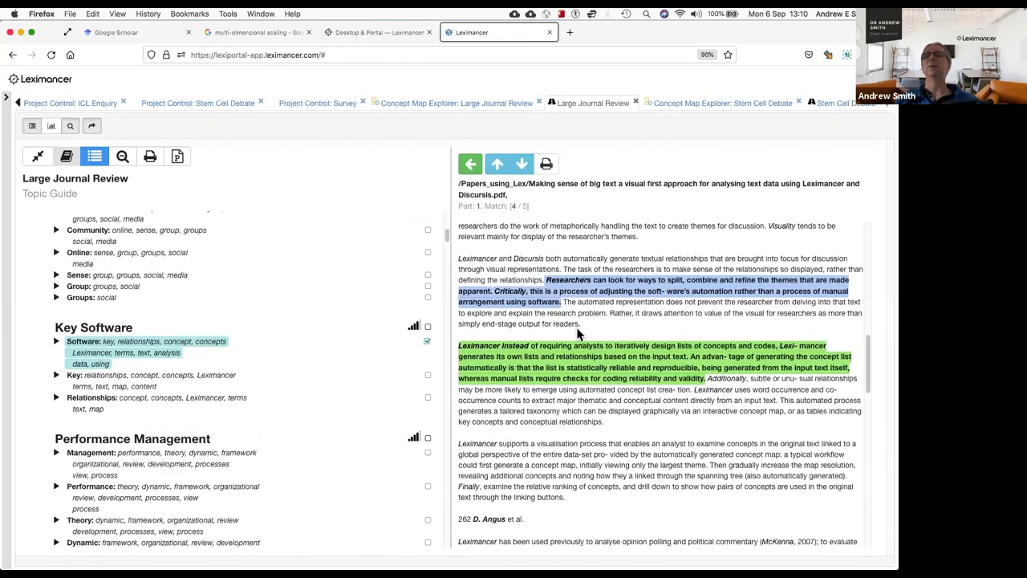
# Read around the highlighted passage, go to the document's next text match, and return to the start of the topic guide.
pyautogui.scroll(4, 604, 331)
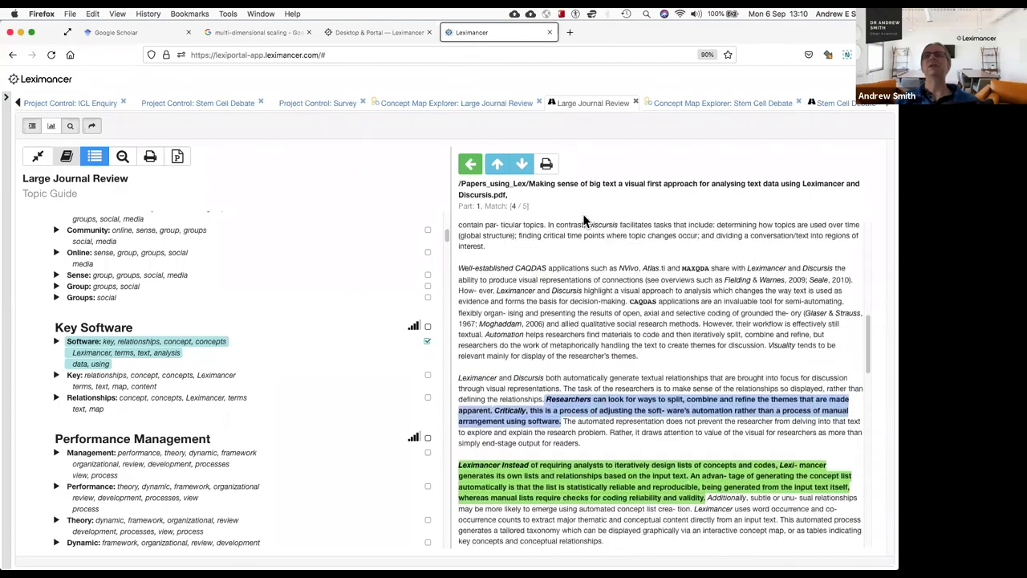
pyautogui.scroll(4, 598, 249)
pyautogui.scroll(-8, 598, 252)
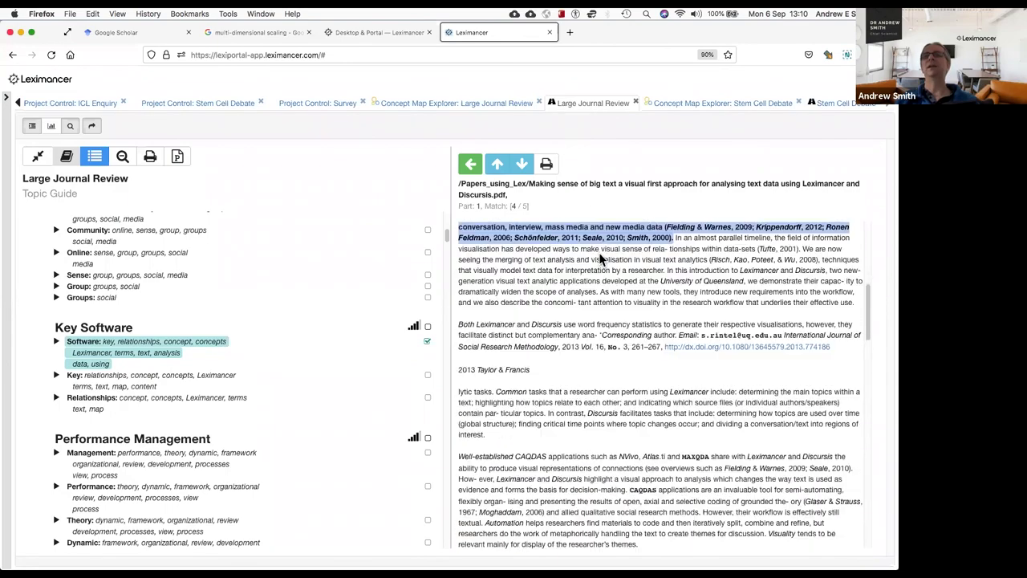
pyautogui.scroll(-2, 598, 253)
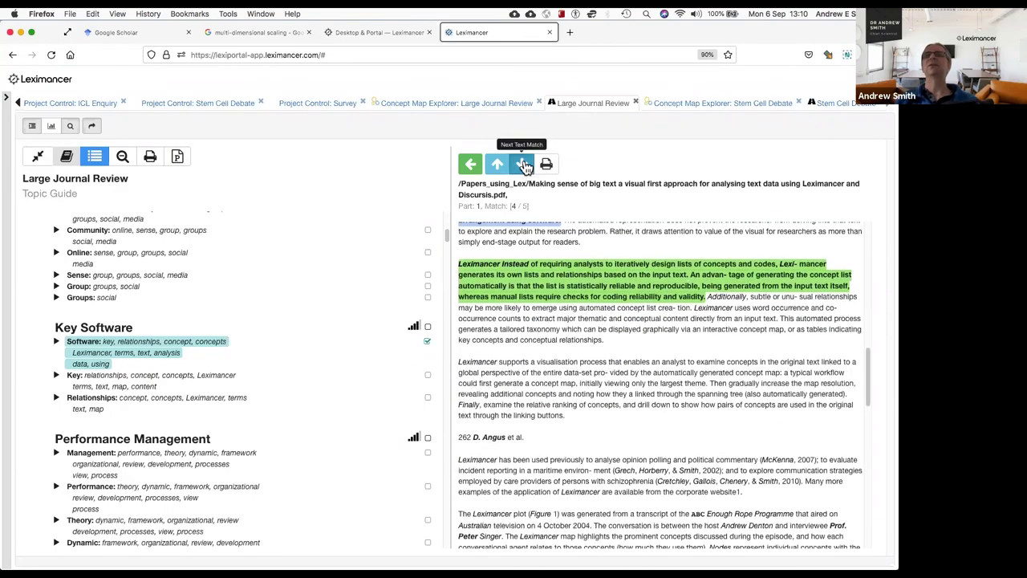
pyautogui.click(523, 164)
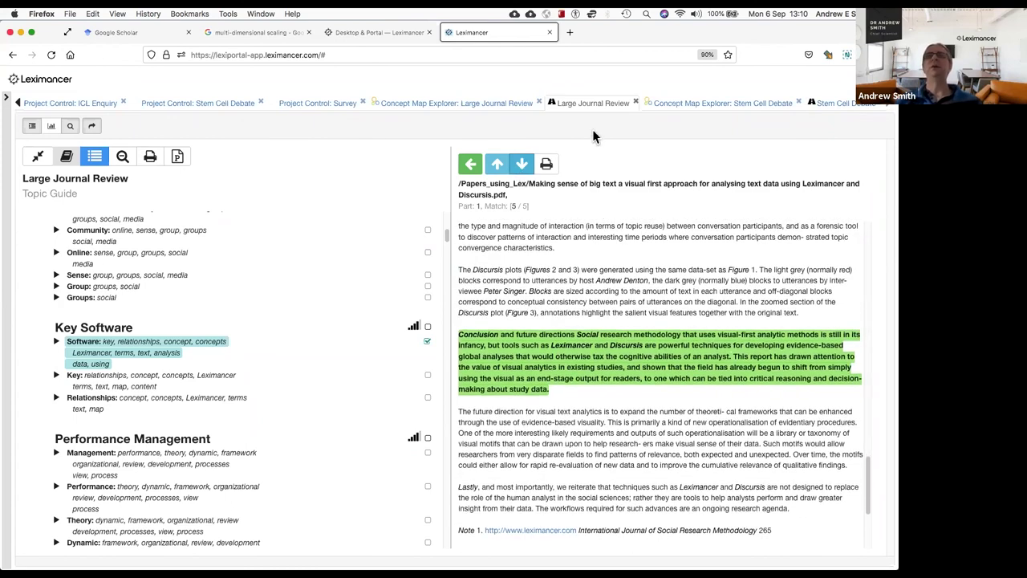
pyautogui.scroll(10, 257, 300)
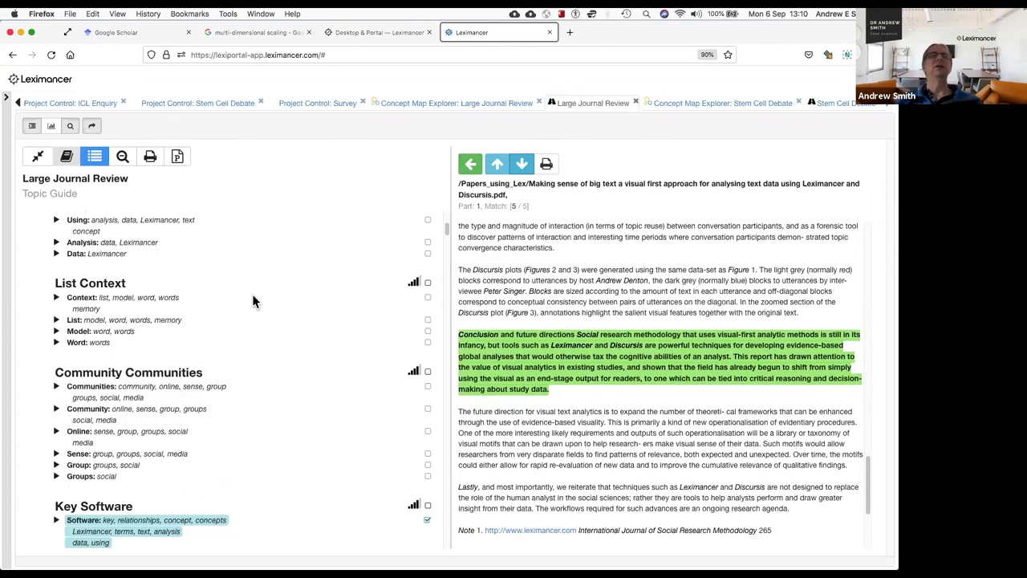
pyautogui.scroll(1, 229, 336)
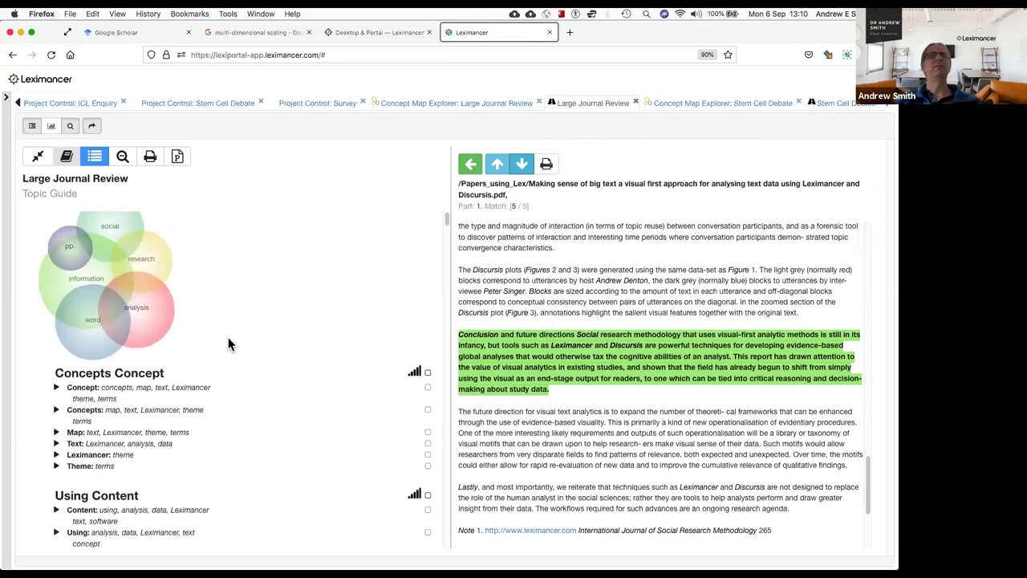
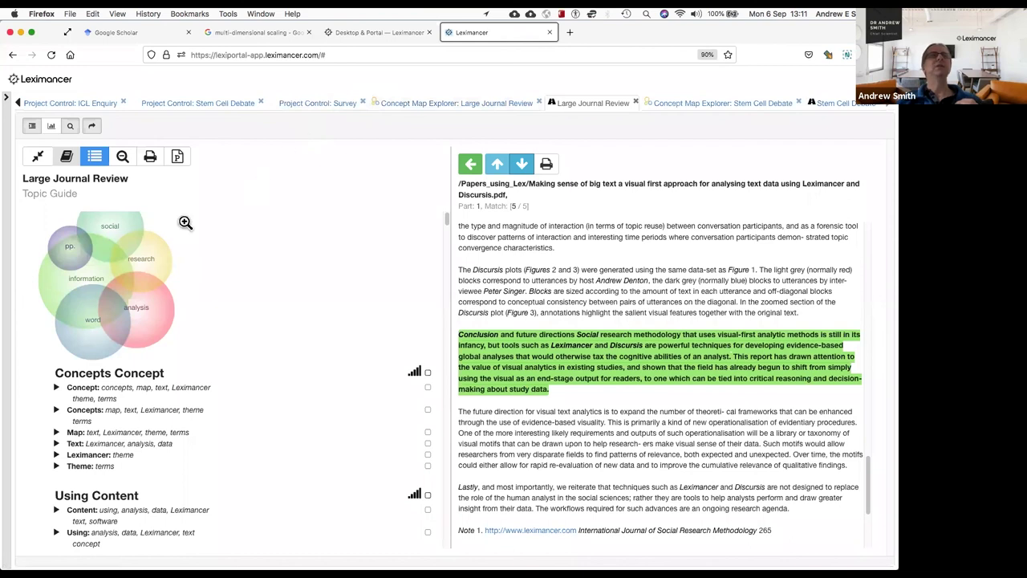
# Switch to the project control of the Interview project and open its concept map.
pyautogui.click(315, 104)
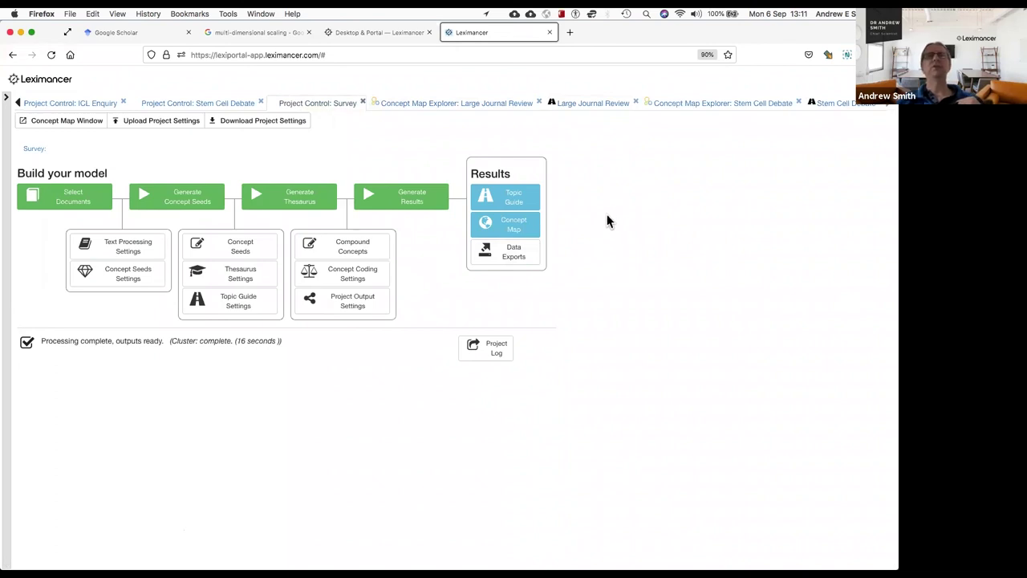
pyautogui.click(19, 103)
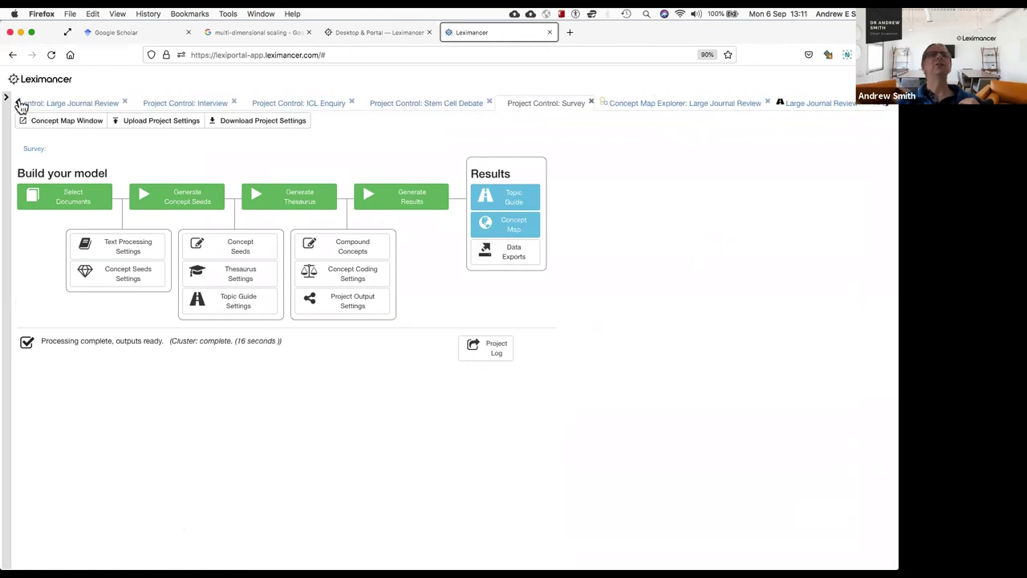
pyautogui.click(170, 103)
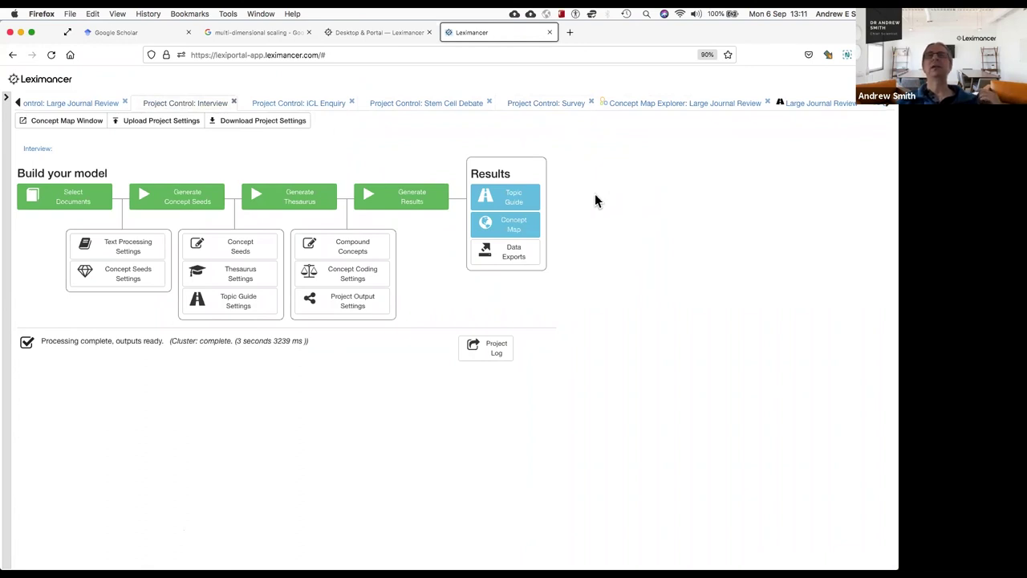
pyautogui.click(511, 228)
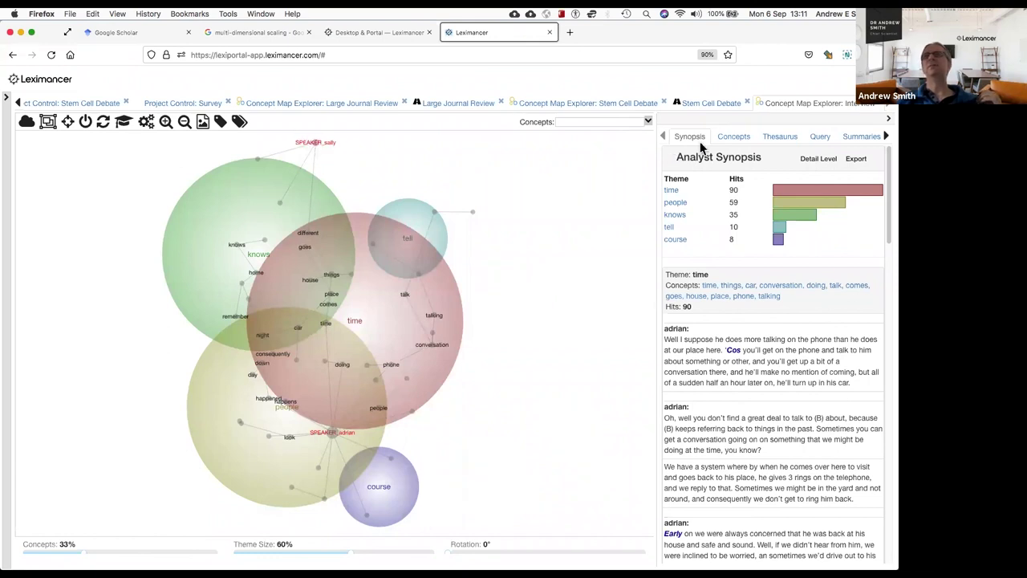
# Display the ranked concepts of the interview map and list the concepts related to the first speaker tag under SPEAKER.
pyautogui.click(732, 138)
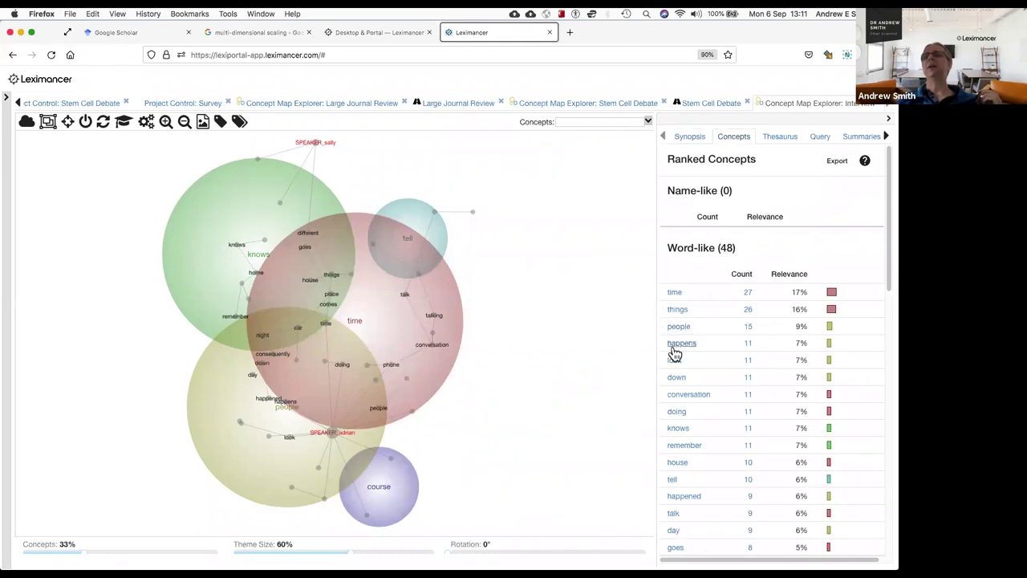
pyautogui.scroll(-5, 768, 316)
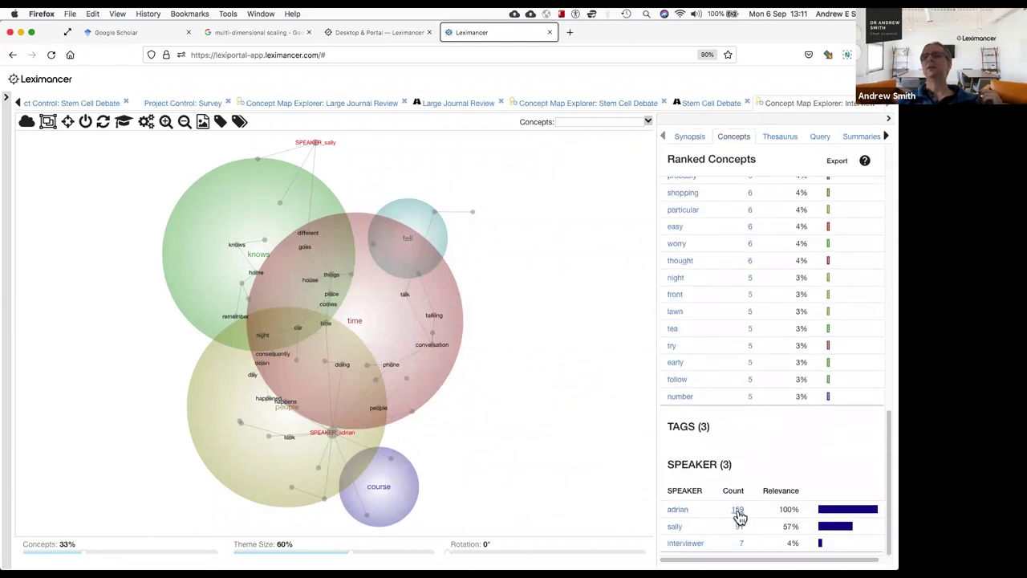
pyautogui.click(681, 512)
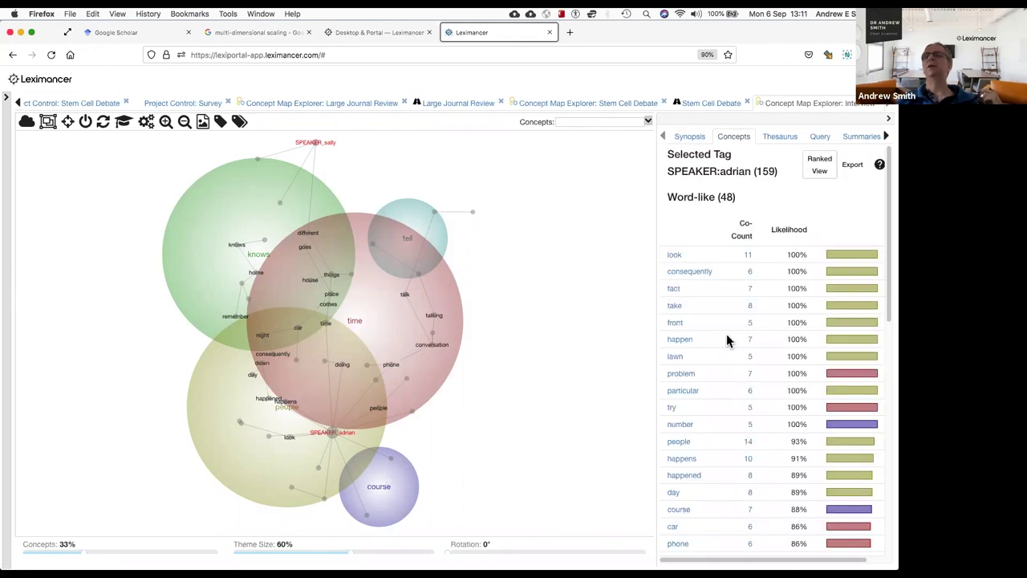
# Show this speaker's text containing the concept consequently, read around the second excerpt in its source document, and close the document.
pyautogui.click(749, 272)
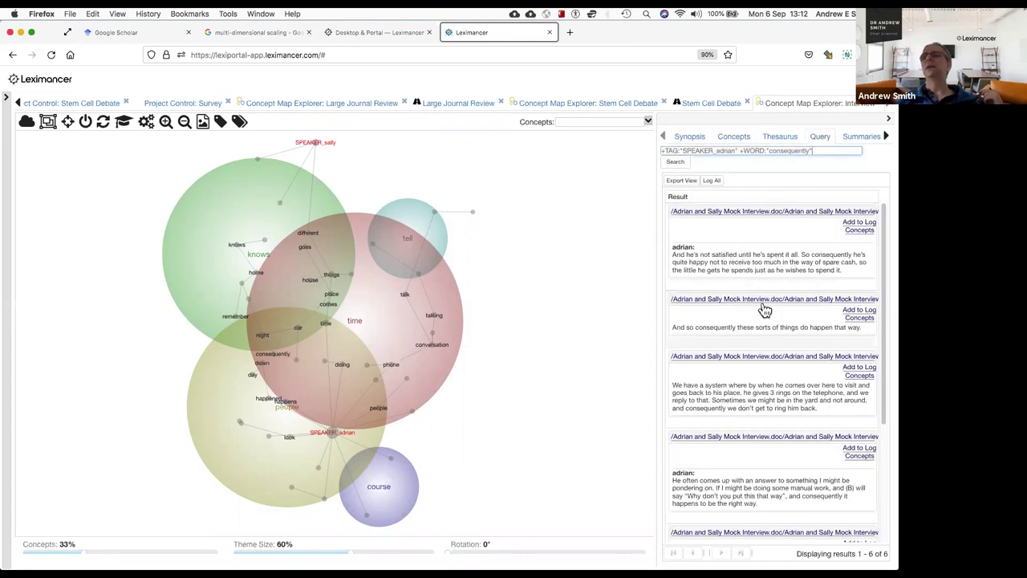
pyautogui.click(762, 303)
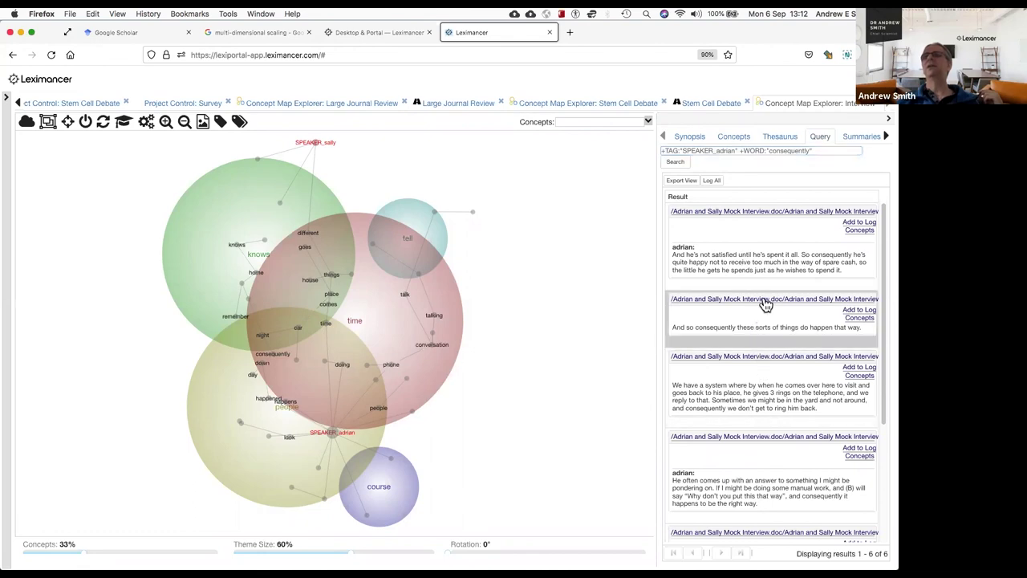
pyautogui.scroll(2, 400, 351)
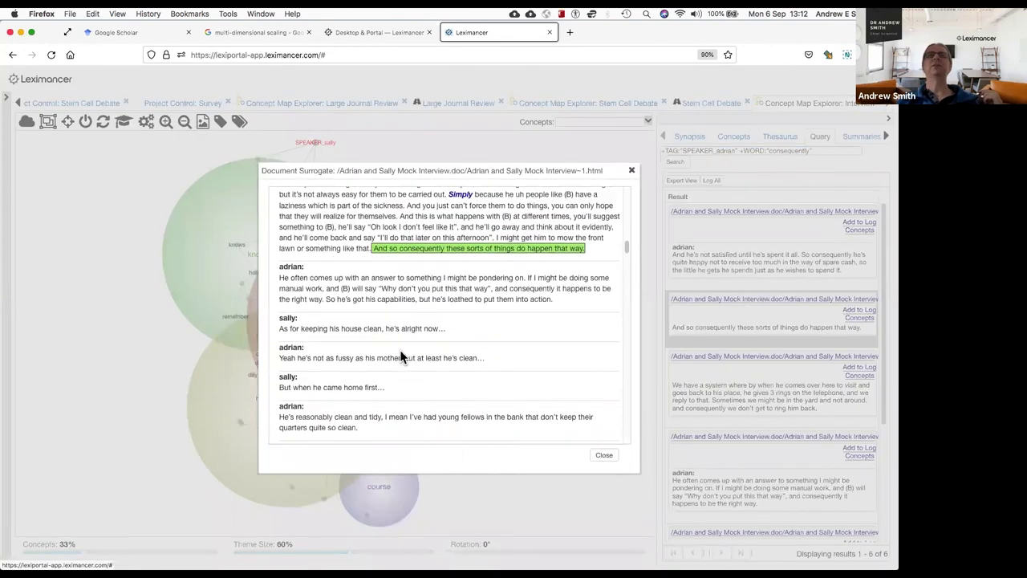
pyautogui.scroll(2, 400, 350)
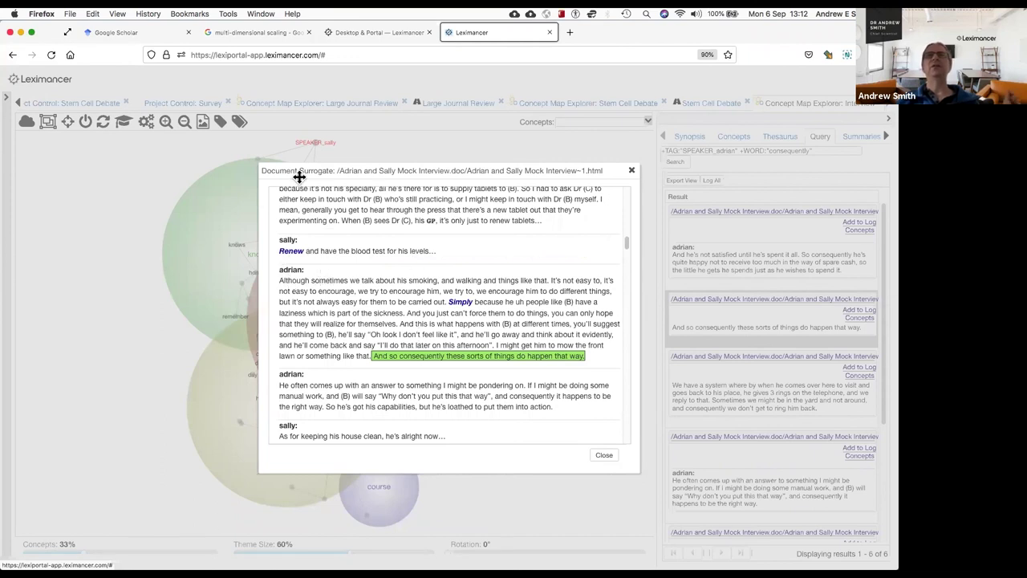
pyautogui.click(631, 171)
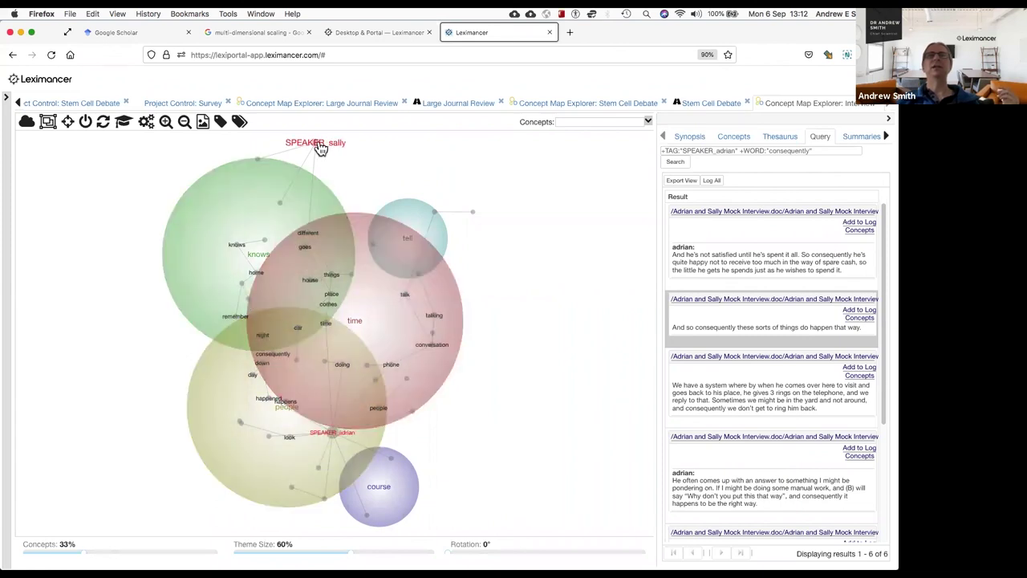
# Show the concept links of the speaker tag above the knows theme and set the visible concepts to 100%.
pyautogui.click(318, 146)
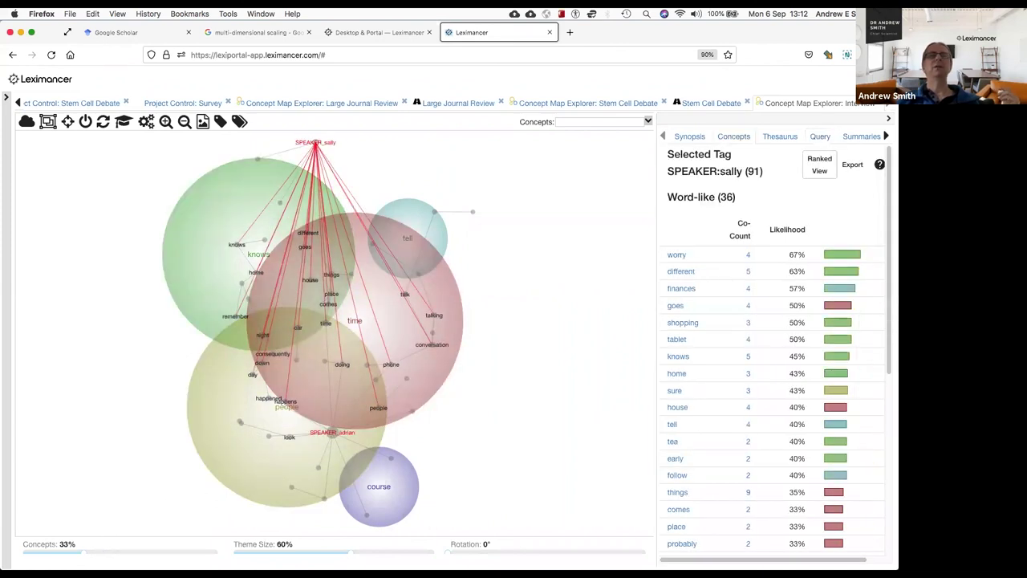
pyautogui.moveTo(87, 551); pyautogui.dragTo(215, 550)
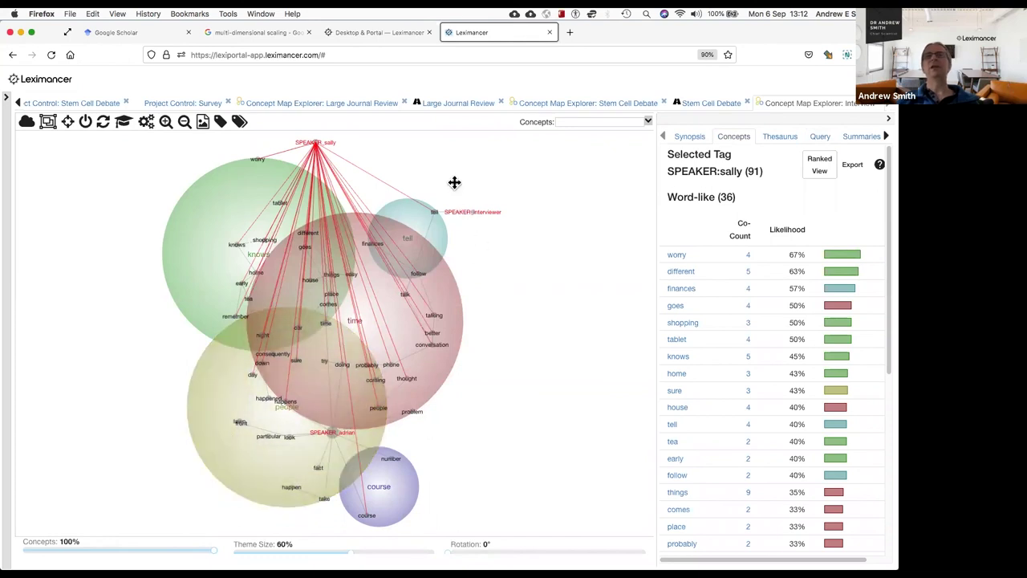
# Show the concept links of the interviewer speaker tag, and clear the selection to return to the ranked concepts.
pyautogui.click(461, 207)
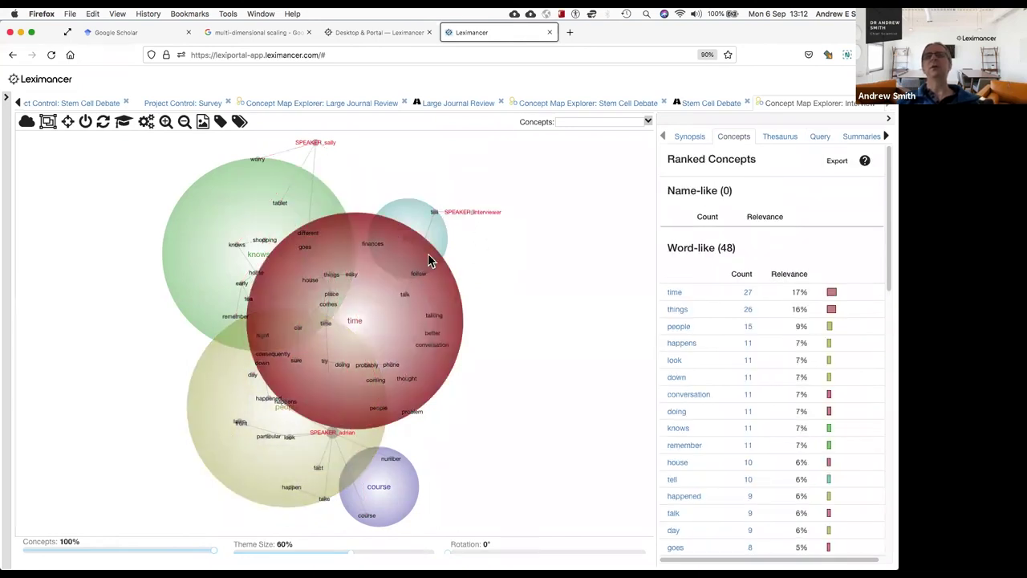
pyautogui.click(477, 219)
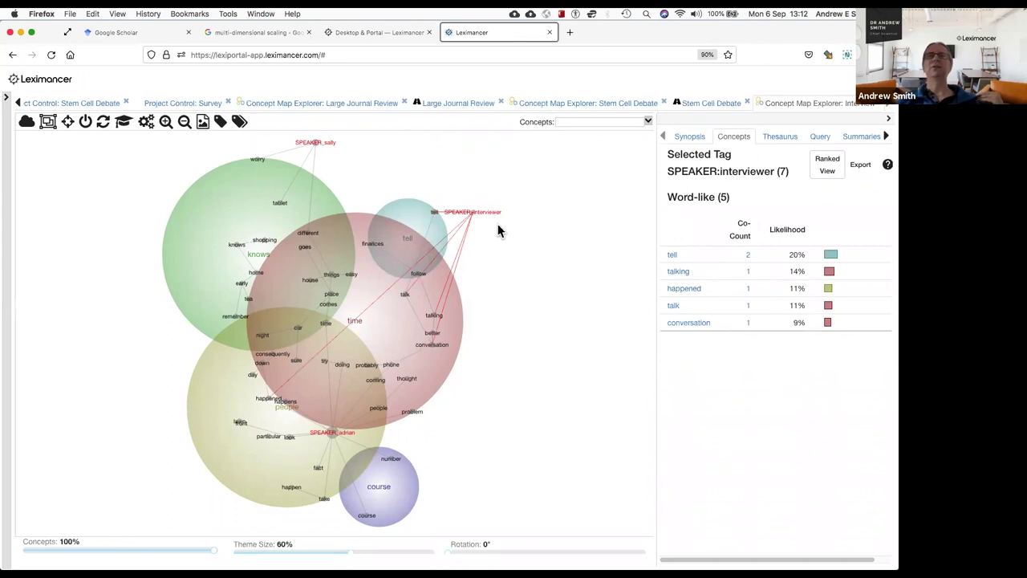
pyautogui.click(388, 175)
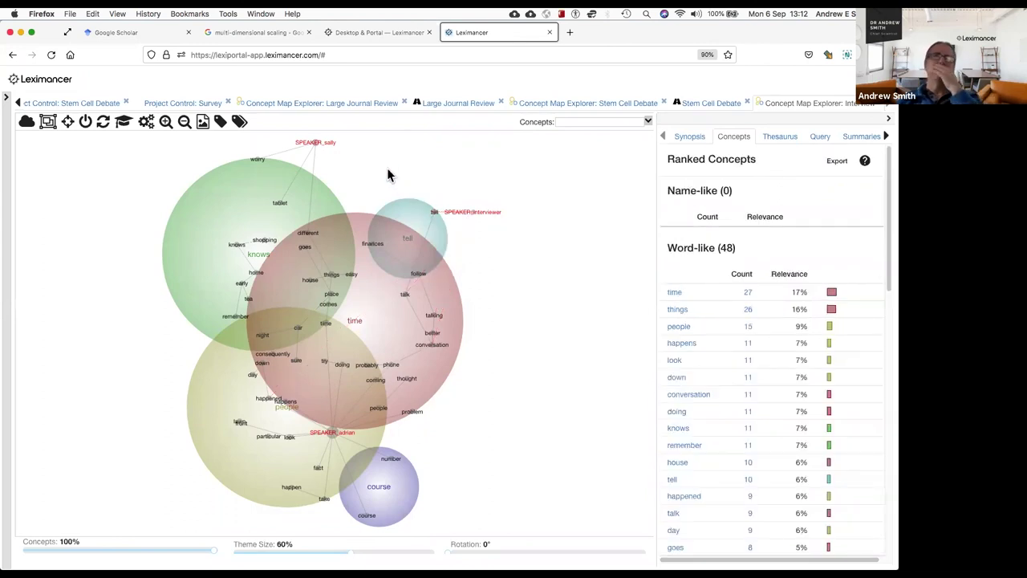